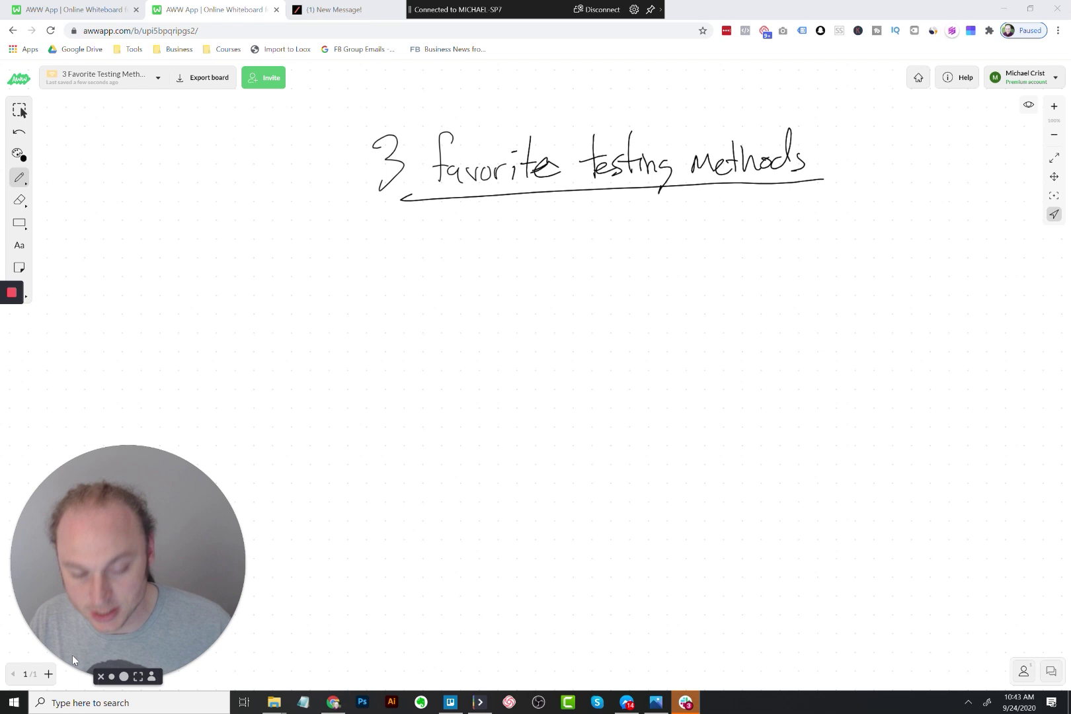
- Handwrite "2x BPP" beneath the underlined title
{"action": "mouse_move", "coordinate": [552, 222]}
{"action": "left_mouse_down"}
{"action": "mouse_move", "coordinate": [573, 213]}
{"action": "mouse_move", "coordinate": [583, 236]}
{"action": "mouse_move", "coordinate": [601, 232]}
{"action": "left_mouse_up"}
{"action": "mouse_move", "coordinate": [600, 223]}
{"action": "left_mouse_down"}
{"action": "mouse_move", "coordinate": [586, 234]}
{"action": "mouse_move", "coordinate": [633, 216]}
{"action": "mouse_move", "coordinate": [620, 234]}
{"action": "mouse_move", "coordinate": [646, 232]}
{"action": "mouse_move", "coordinate": [647, 218]}
{"action": "mouse_move", "coordinate": [664, 232]}
{"action": "left_mouse_up"}
{"action": "left_click_drag", "start_coordinate": [664, 201], "coordinate": [666, 217]}
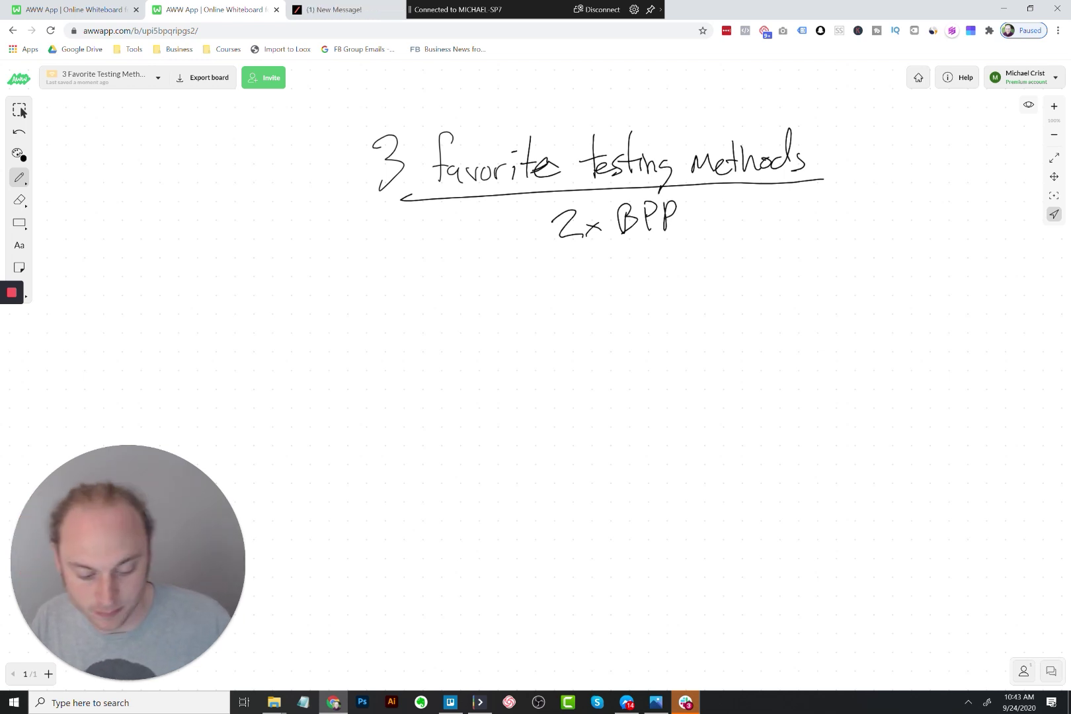
- Handwrite "$40 x 2 = $80" to the right of "2x BPP" and circle the $80
{"action": "left_click_drag", "start_coordinate": [748, 201], "coordinate": [742, 215]}
{"action": "mouse_move", "coordinate": [746, 197]}
{"action": "left_mouse_down"}
{"action": "mouse_move", "coordinate": [745, 217]}
{"action": "mouse_move", "coordinate": [766, 216]}
{"action": "mouse_move", "coordinate": [764, 231]}
{"action": "mouse_move", "coordinate": [771, 203]}
{"action": "mouse_move", "coordinate": [801, 228]}
{"action": "mouse_move", "coordinate": [788, 228]}
{"action": "left_mouse_up"}
{"action": "mouse_move", "coordinate": [810, 207]}
{"action": "left_mouse_down"}
{"action": "mouse_move", "coordinate": [828, 222]}
{"action": "mouse_move", "coordinate": [852, 206]}
{"action": "left_mouse_up"}
{"action": "left_click_drag", "start_coordinate": [842, 215], "coordinate": [875, 193]}
{"action": "mouse_move", "coordinate": [872, 193]}
{"action": "left_mouse_down"}
{"action": "mouse_move", "coordinate": [881, 187]}
{"action": "mouse_move", "coordinate": [891, 233]}
{"action": "mouse_move", "coordinate": [889, 193]}
{"action": "left_mouse_up"}
{"action": "mouse_move", "coordinate": [929, 197]}
{"action": "left_mouse_down"}
{"action": "mouse_move", "coordinate": [931, 222]}
{"action": "mouse_move", "coordinate": [935, 194]}
{"action": "mouse_move", "coordinate": [920, 174]}
{"action": "left_mouse_up"}
{"action": "mouse_move", "coordinate": [72, 653]}
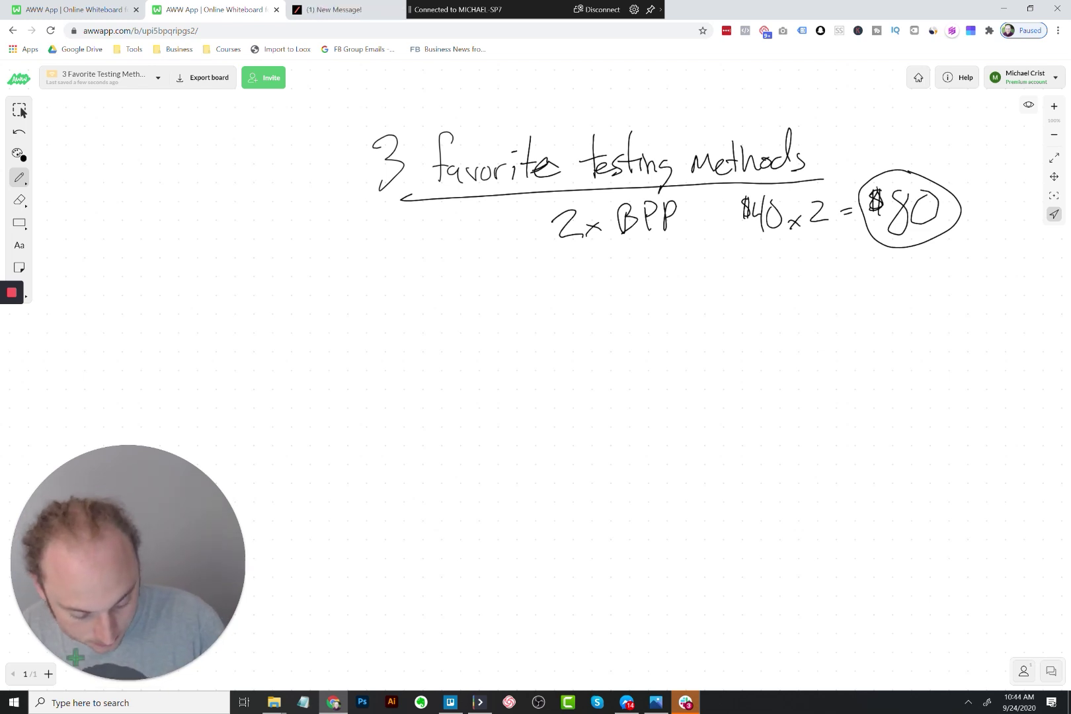
- Handwrite the heading "CBO" below the title area and draw a box containing "$30" under it
{"action": "mouse_move", "coordinate": [440, 347]}
{"action": "left_mouse_down"}
{"action": "mouse_move", "coordinate": [450, 362]}
{"action": "mouse_move", "coordinate": [486, 333]}
{"action": "mouse_move", "coordinate": [457, 362]}
{"action": "mouse_move", "coordinate": [454, 436]}
{"action": "mouse_move", "coordinate": [507, 395]}
{"action": "left_mouse_up"}
{"action": "mouse_move", "coordinate": [453, 441]}
{"action": "left_mouse_down"}
{"action": "mouse_move", "coordinate": [515, 434]}
{"action": "mouse_move", "coordinate": [464, 417]}
{"action": "mouse_move", "coordinate": [476, 427]}
{"action": "mouse_move", "coordinate": [496, 406]}
{"action": "left_mouse_up"}
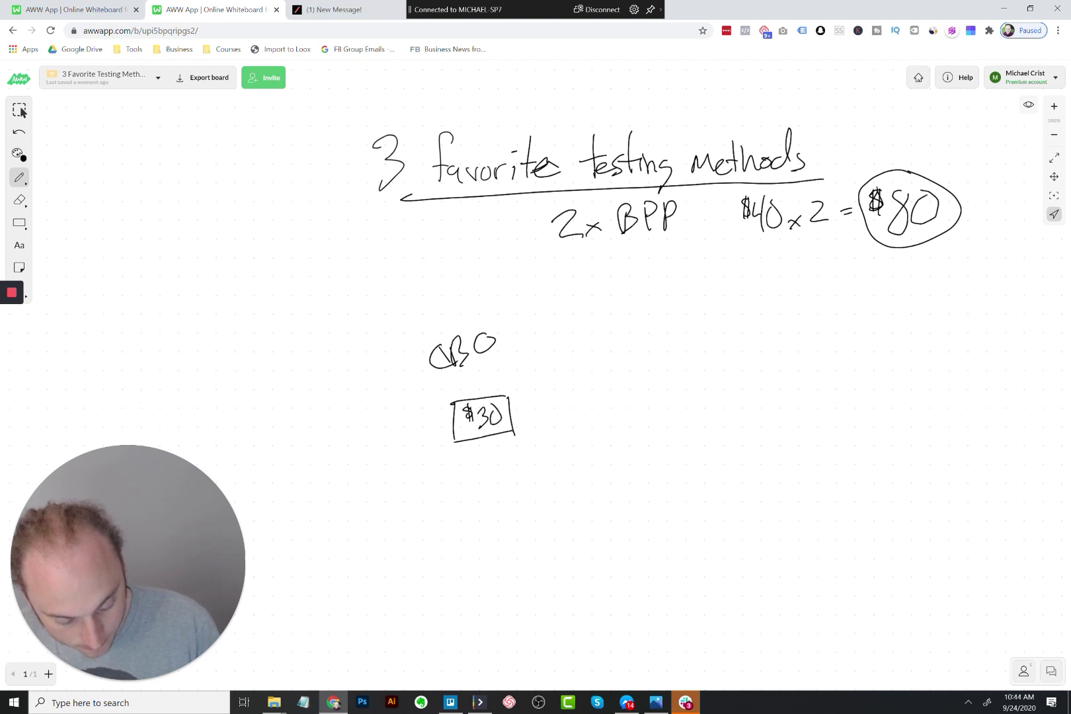
- Draw three stacked boxes right of the $30 box and connect the $30 box to each with a line
{"action": "mouse_move", "coordinate": [556, 344]}
{"action": "left_mouse_down"}
{"action": "mouse_move", "coordinate": [561, 372]}
{"action": "mouse_move", "coordinate": [610, 328]}
{"action": "left_mouse_up"}
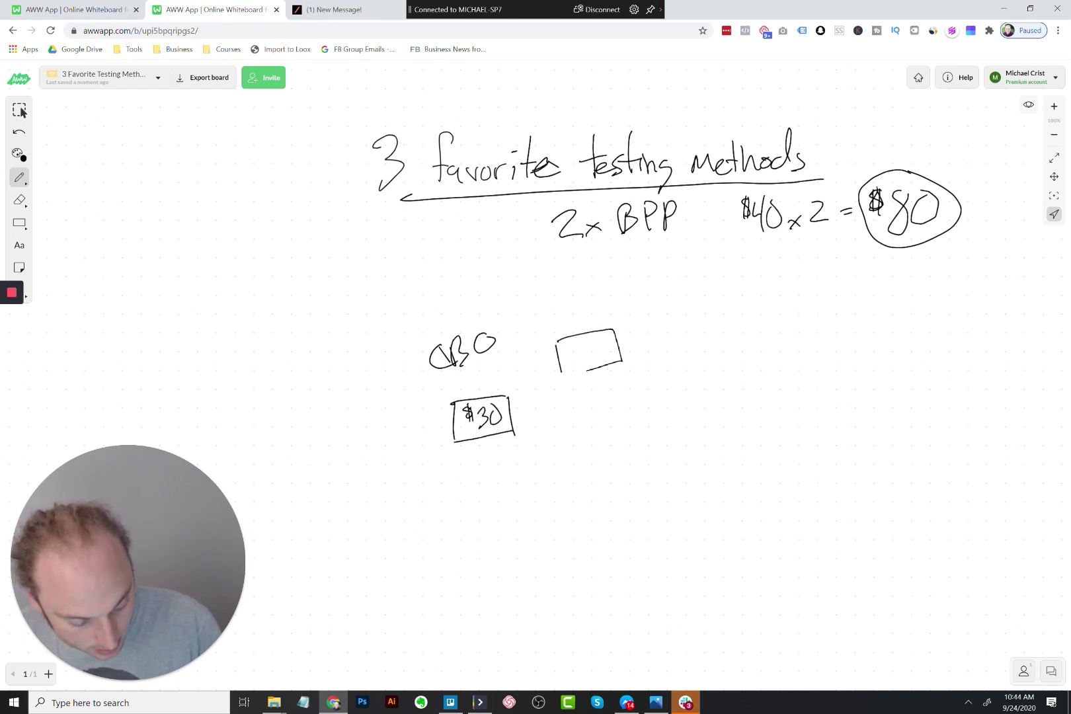
{"action": "left_click_drag", "start_coordinate": [566, 399], "coordinate": [569, 429]}
{"action": "mouse_move", "coordinate": [567, 400]}
{"action": "left_mouse_down"}
{"action": "mouse_move", "coordinate": [621, 390]}
{"action": "mouse_move", "coordinate": [588, 433]}
{"action": "left_mouse_up"}
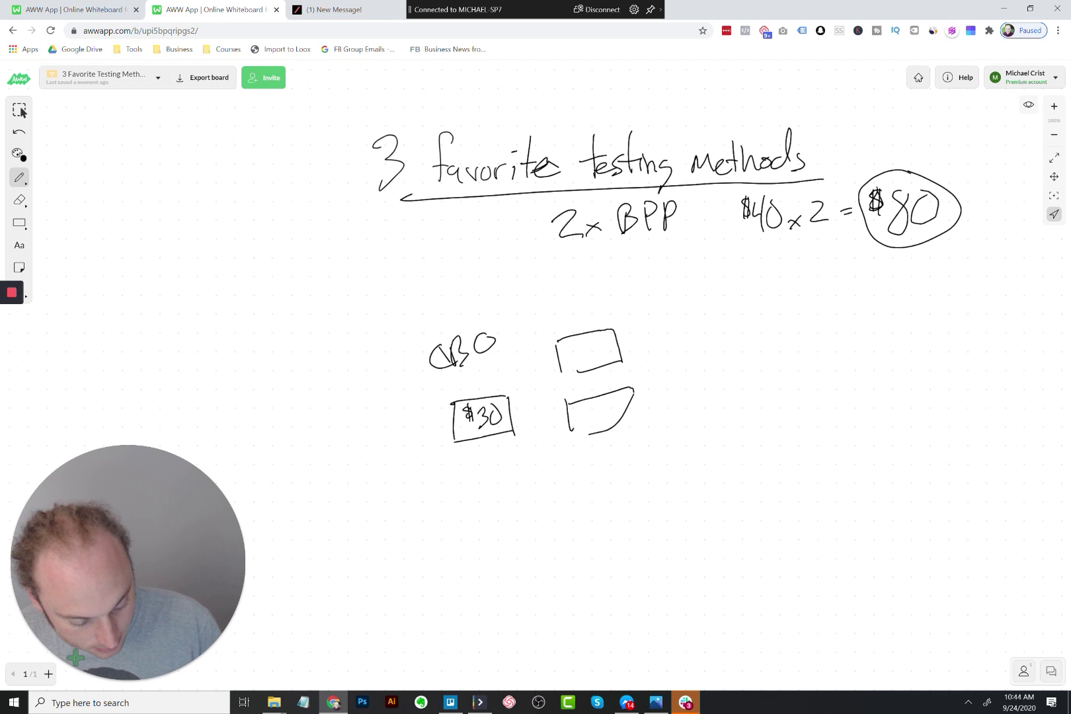
{"action": "left_click_drag", "start_coordinate": [578, 476], "coordinate": [584, 507]}
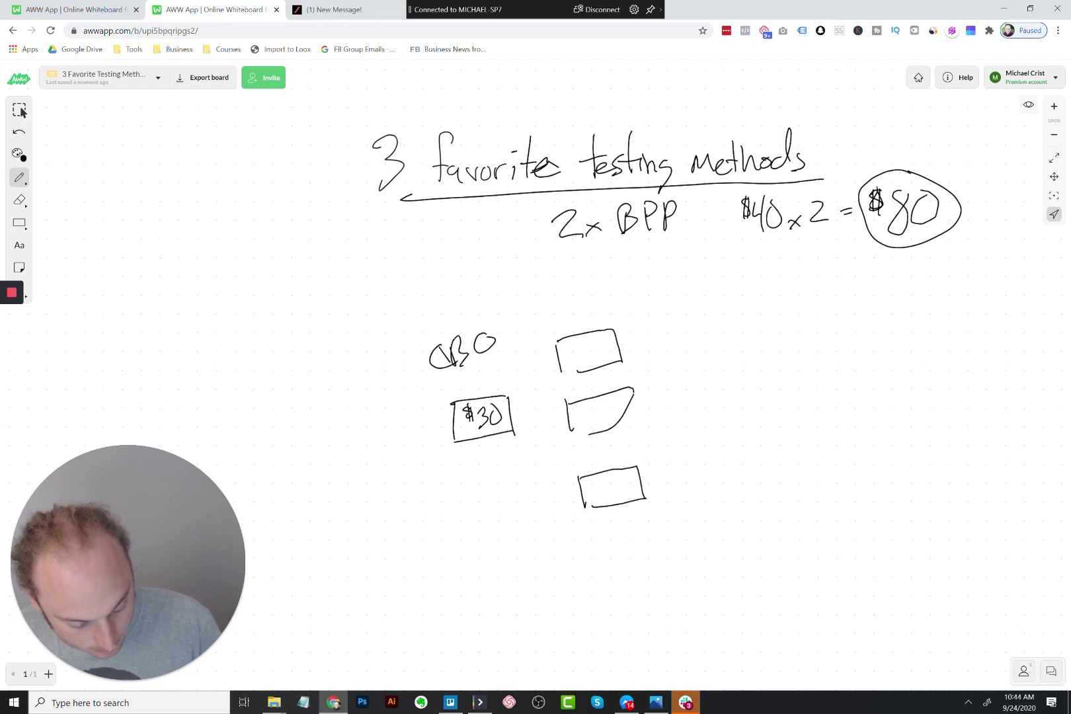
{"action": "left_click_drag", "start_coordinate": [509, 413], "coordinate": [571, 419]}
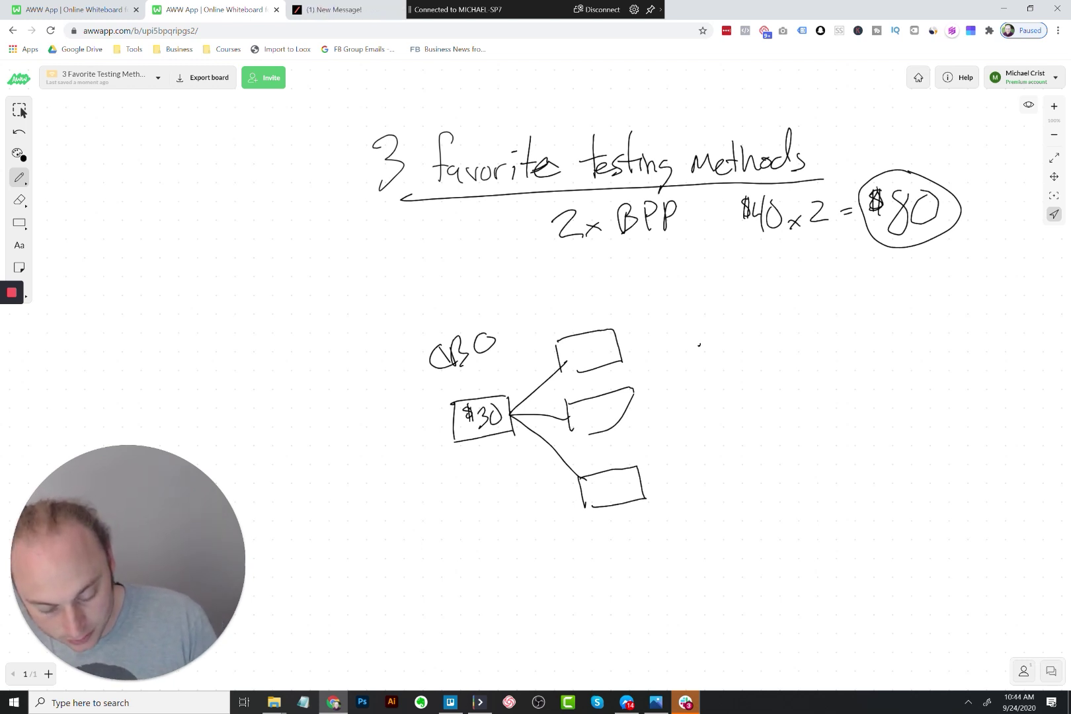
- Handwrite the bullet note "duplicate interests" to the right of the top box in the CBO diagram
{"action": "left_click_drag", "start_coordinate": [727, 337], "coordinate": [738, 347]}
{"action": "mouse_move", "coordinate": [745, 337]}
{"action": "left_mouse_down"}
{"action": "mouse_move", "coordinate": [746, 348]}
{"action": "mouse_move", "coordinate": [757, 345]}
{"action": "left_mouse_up"}
{"action": "mouse_move", "coordinate": [764, 331]}
{"action": "left_mouse_down"}
{"action": "mouse_move", "coordinate": [764, 345]}
{"action": "mouse_move", "coordinate": [791, 340]}
{"action": "left_mouse_up"}
{"action": "mouse_move", "coordinate": [797, 309]}
{"action": "left_mouse_down"}
{"action": "mouse_move", "coordinate": [800, 343]}
{"action": "mouse_move", "coordinate": [902, 333]}
{"action": "left_mouse_up"}
{"action": "left_click_drag", "start_coordinate": [911, 318], "coordinate": [924, 326]}
{"action": "left_click_drag", "start_coordinate": [935, 317], "coordinate": [933, 331]}
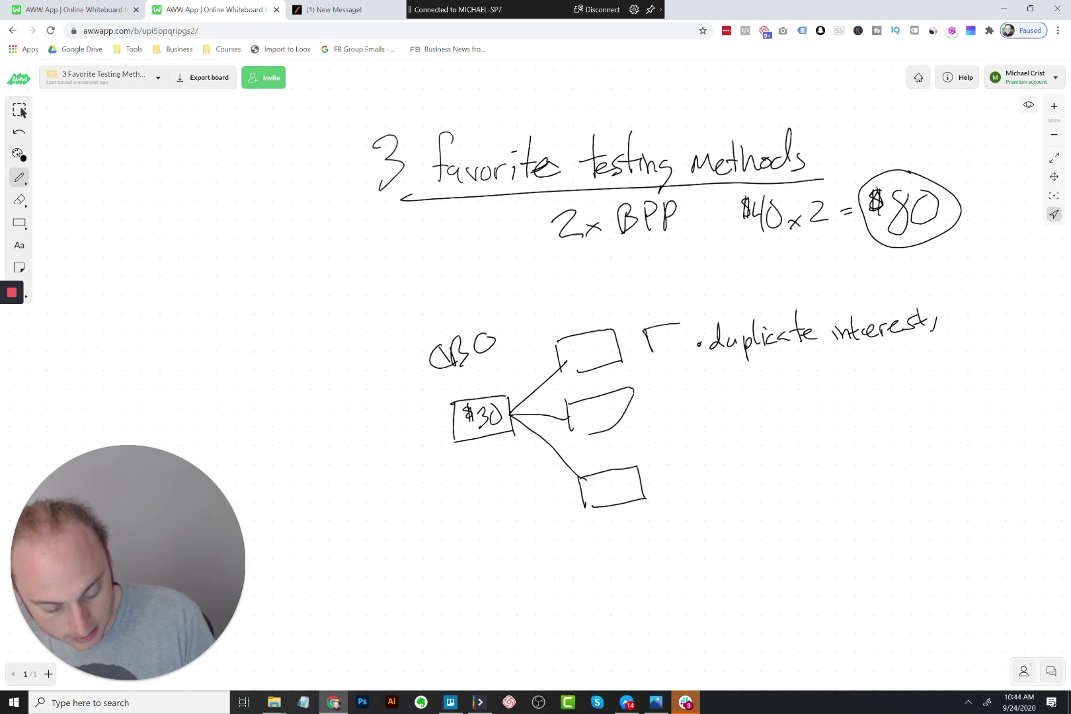
- Draw a smaller box to the right of each of the three CBO branch boxes and link each pair with a line
{"action": "left_click_drag", "start_coordinate": [680, 323], "coordinate": [652, 360]}
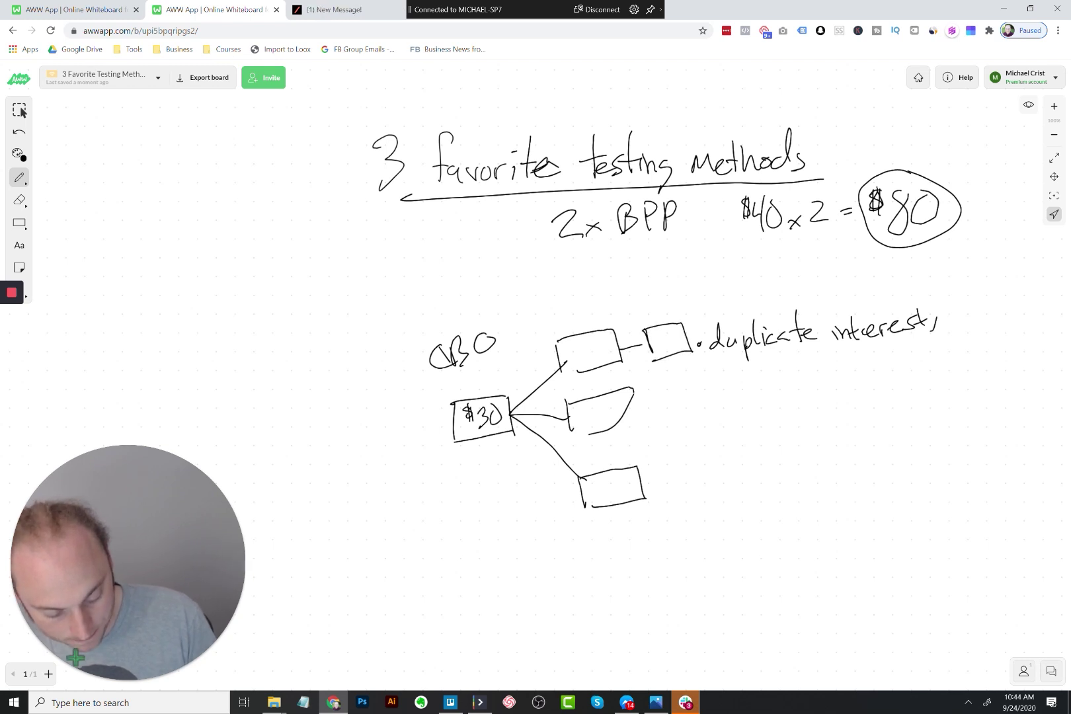
{"action": "mouse_move", "coordinate": [666, 413]}
{"action": "left_mouse_down"}
{"action": "mouse_move", "coordinate": [684, 390]}
{"action": "mouse_move", "coordinate": [669, 412]}
{"action": "left_mouse_up"}
{"action": "left_click_drag", "start_coordinate": [622, 412], "coordinate": [662, 404]}
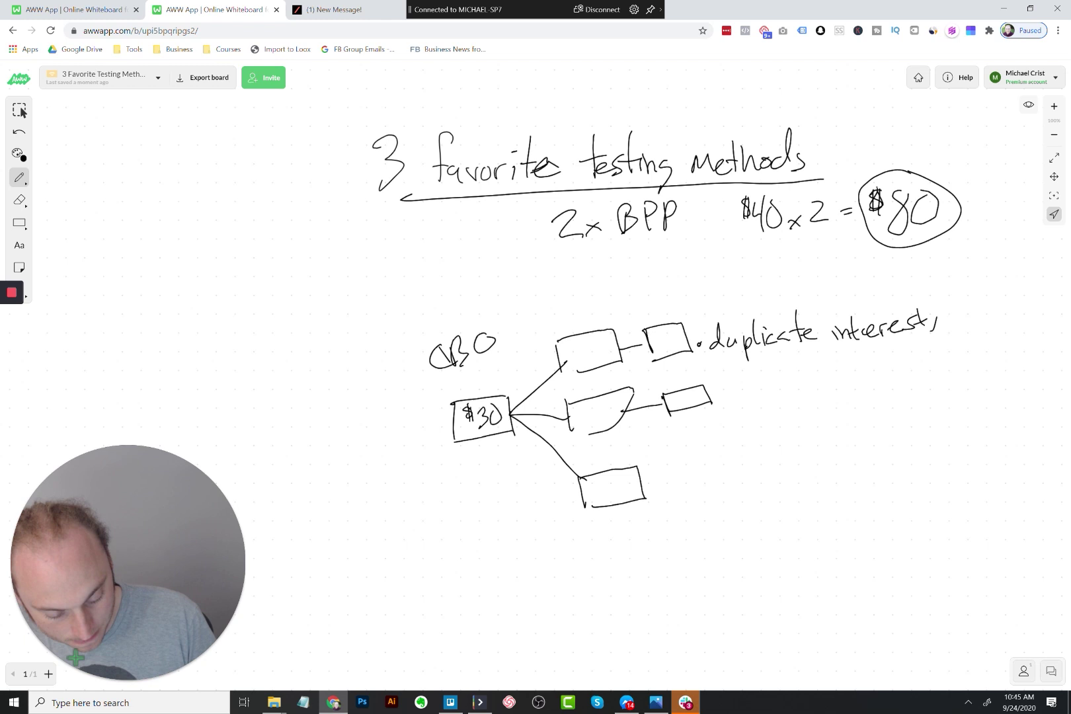
{"action": "mouse_move", "coordinate": [690, 491]}
{"action": "left_mouse_down"}
{"action": "mouse_move", "coordinate": [696, 469]}
{"action": "mouse_move", "coordinate": [738, 487]}
{"action": "left_mouse_up"}
{"action": "left_click_drag", "start_coordinate": [645, 485], "coordinate": [686, 485]}
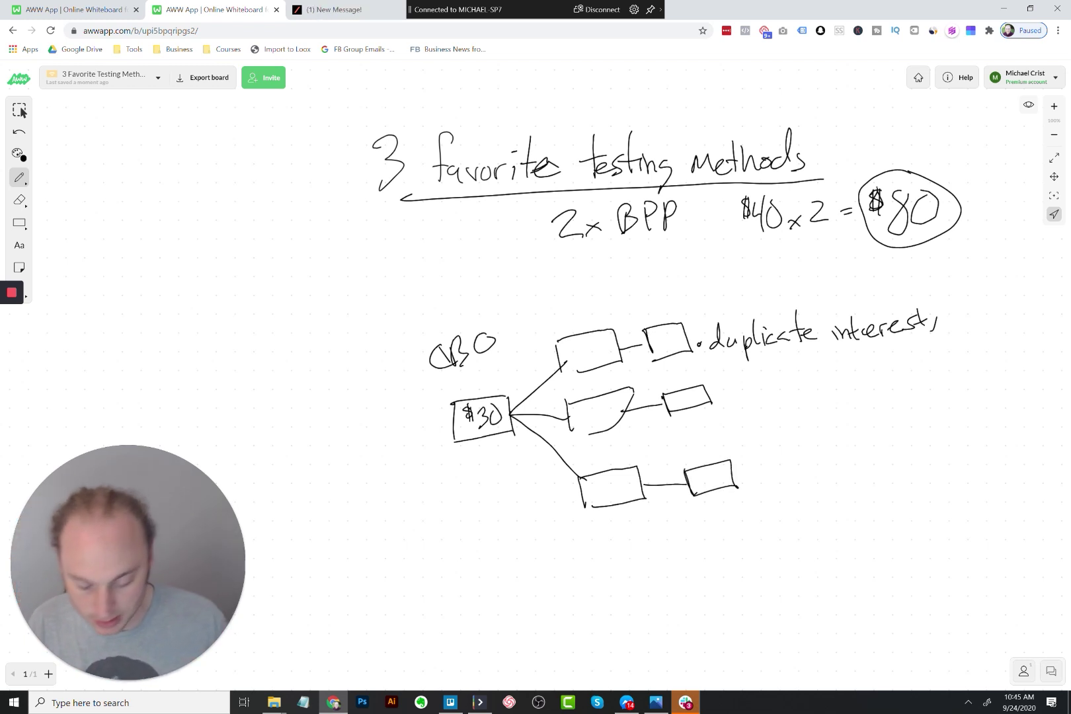
- Set the drawing colour to blue and draw one loop enclosing the $30 box and the top branch's two boxes
{"action": "left_click", "coordinate": [19, 154]}
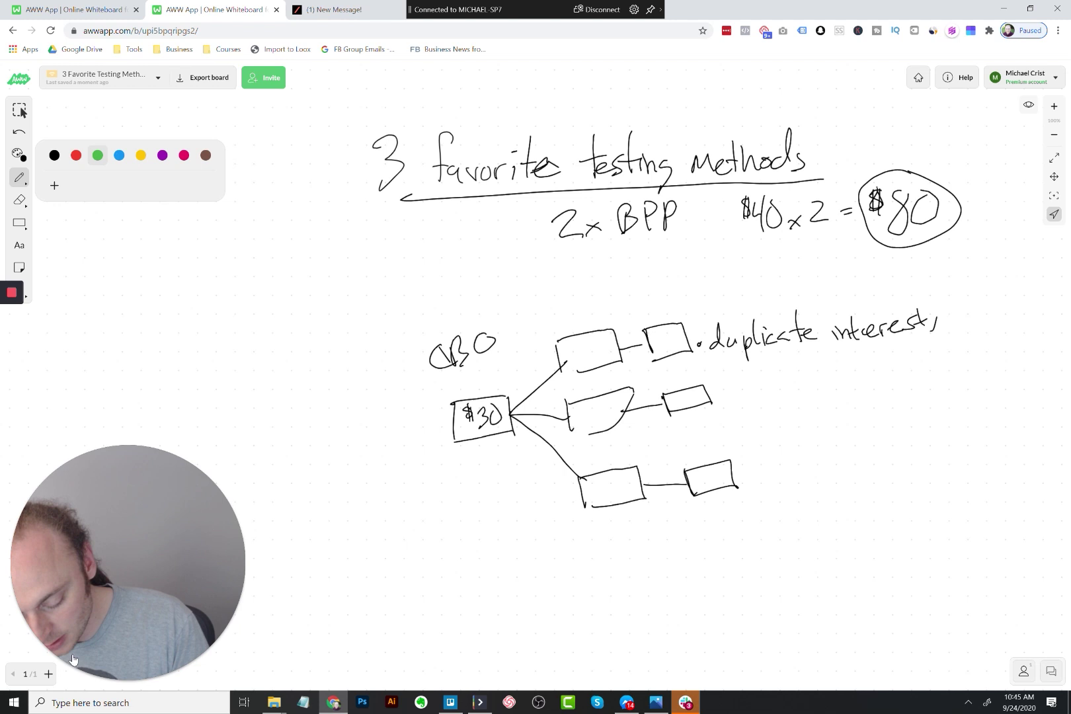
{"action": "left_click", "coordinate": [119, 156]}
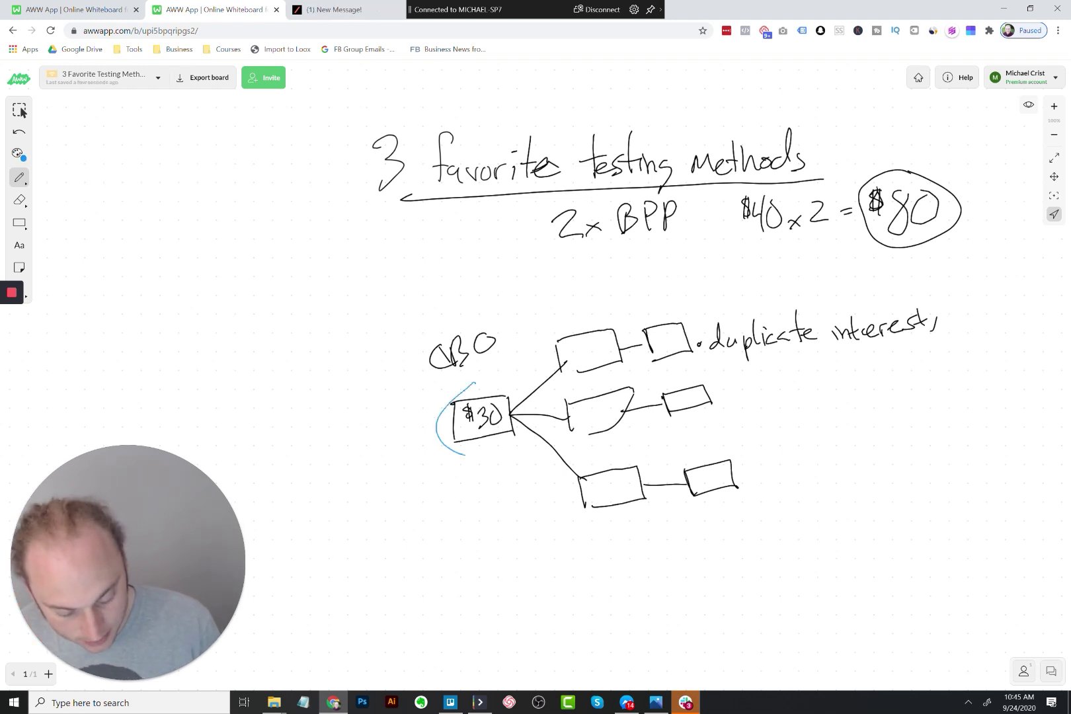
{"action": "left_click_drag", "start_coordinate": [465, 454], "coordinate": [565, 390]}
{"action": "mouse_move", "coordinate": [661, 371]}
{"action": "left_mouse_down"}
{"action": "mouse_move", "coordinate": [693, 361]}
{"action": "mouse_move", "coordinate": [460, 394]}
{"action": "left_mouse_up"}
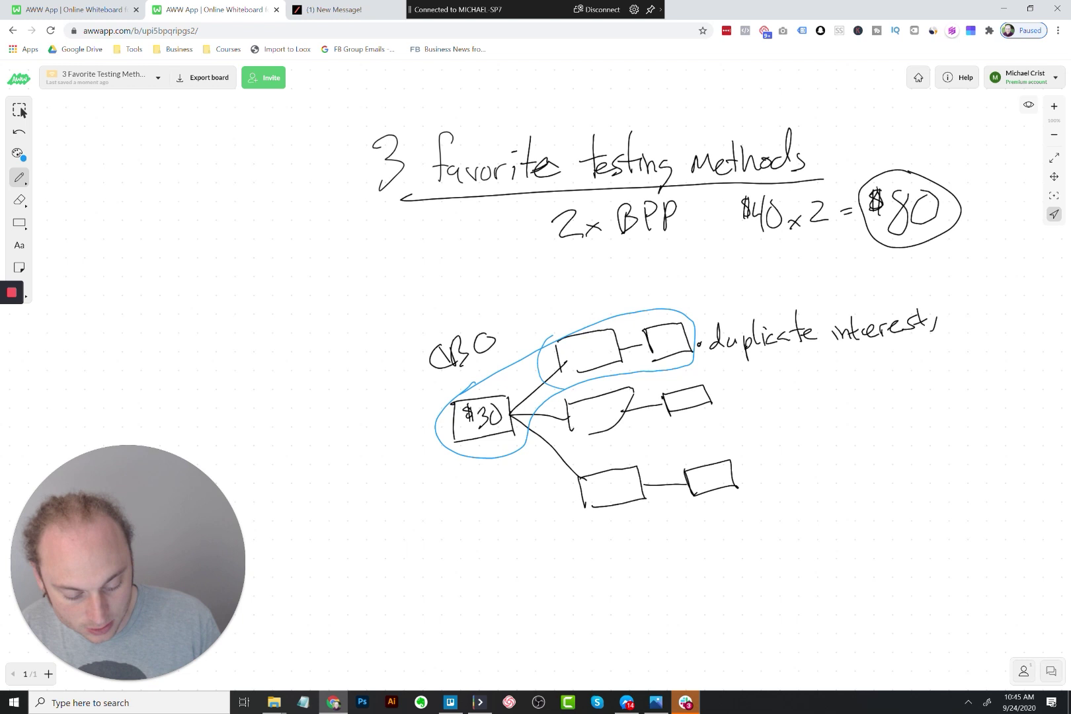
- Close the blue loop around the top CBO branch alone, then mark it "x2" and the lower two branches with check marks
{"action": "left_click_drag", "start_coordinate": [569, 388], "coordinate": [540, 340]}
{"action": "mouse_move", "coordinate": [685, 359]}
{"action": "left_mouse_down"}
{"action": "mouse_move", "coordinate": [721, 365]}
{"action": "mouse_move", "coordinate": [741, 389]}
{"action": "left_mouse_up"}
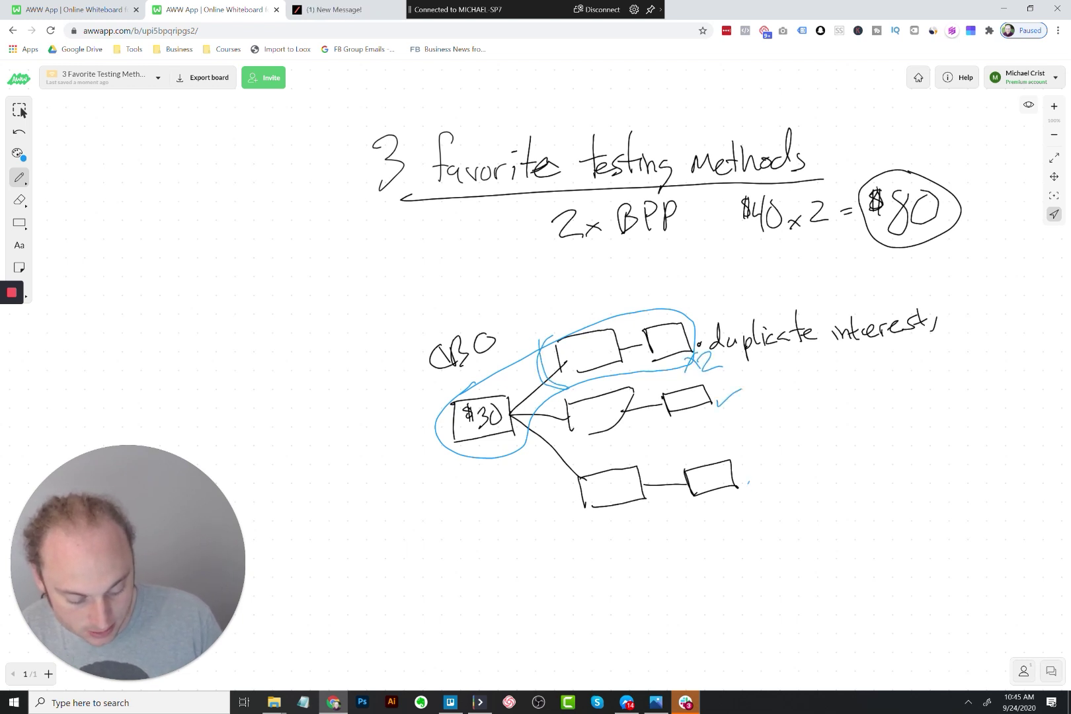
{"action": "left_click_drag", "start_coordinate": [747, 484], "coordinate": [784, 463]}
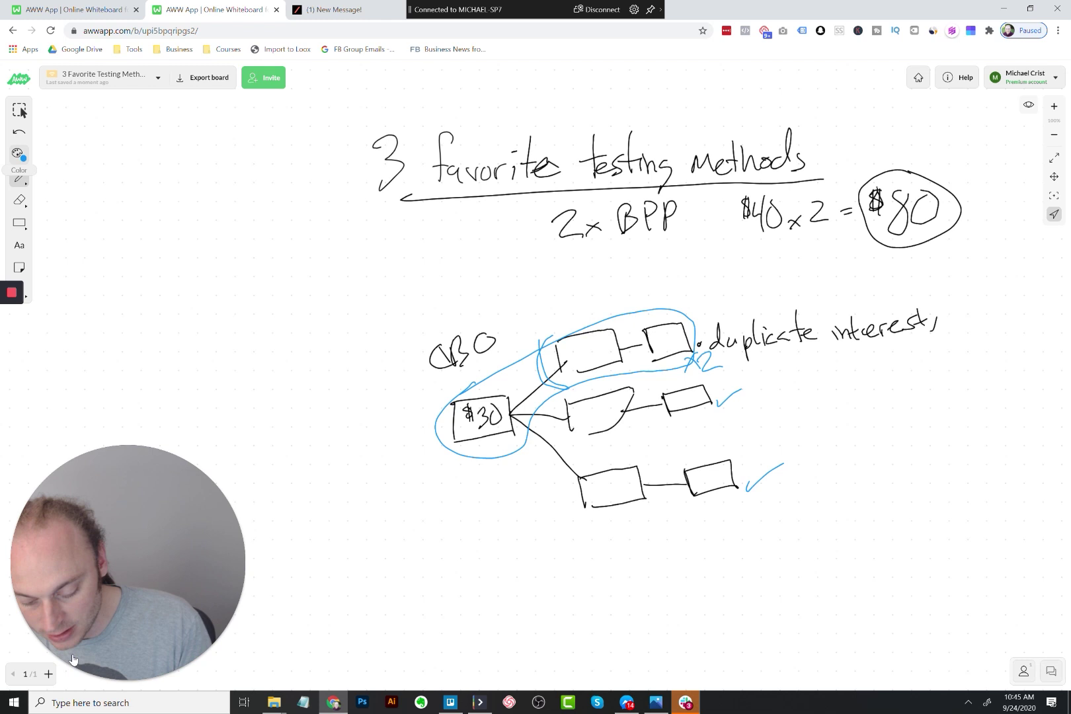
- Set the drawing colour to black and draw a brace spanning the left side of the three CBO branches
{"action": "left_click", "coordinate": [19, 153]}
{"action": "left_click", "coordinate": [54, 155]}
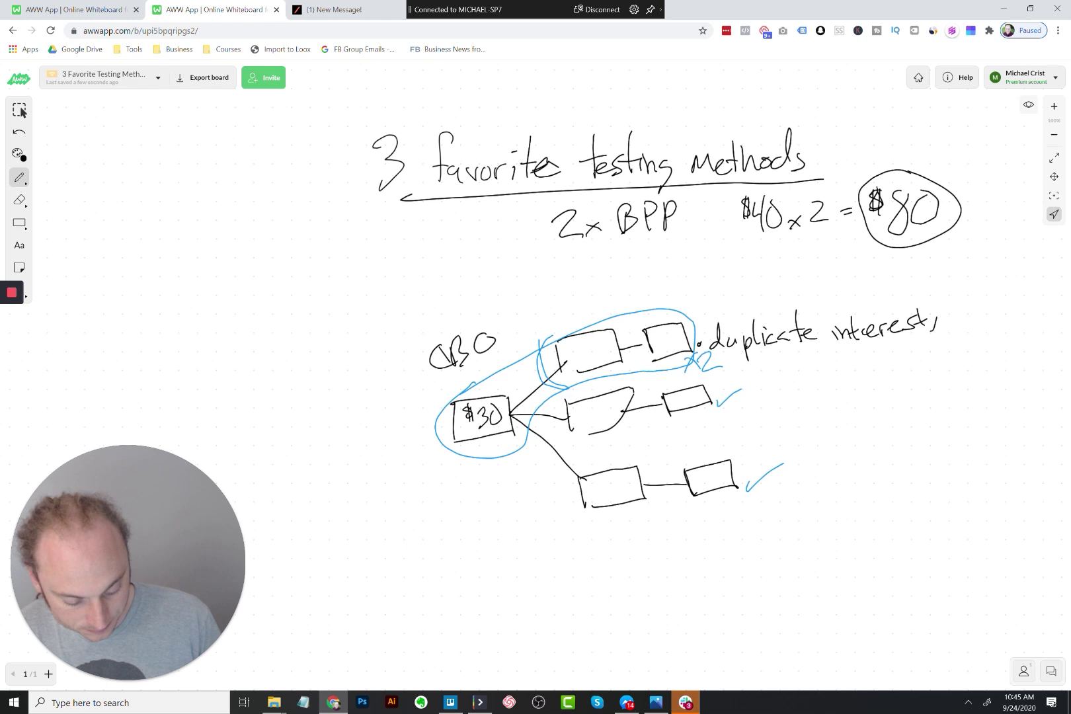
{"action": "left_click_drag", "start_coordinate": [533, 415], "coordinate": [562, 506]}
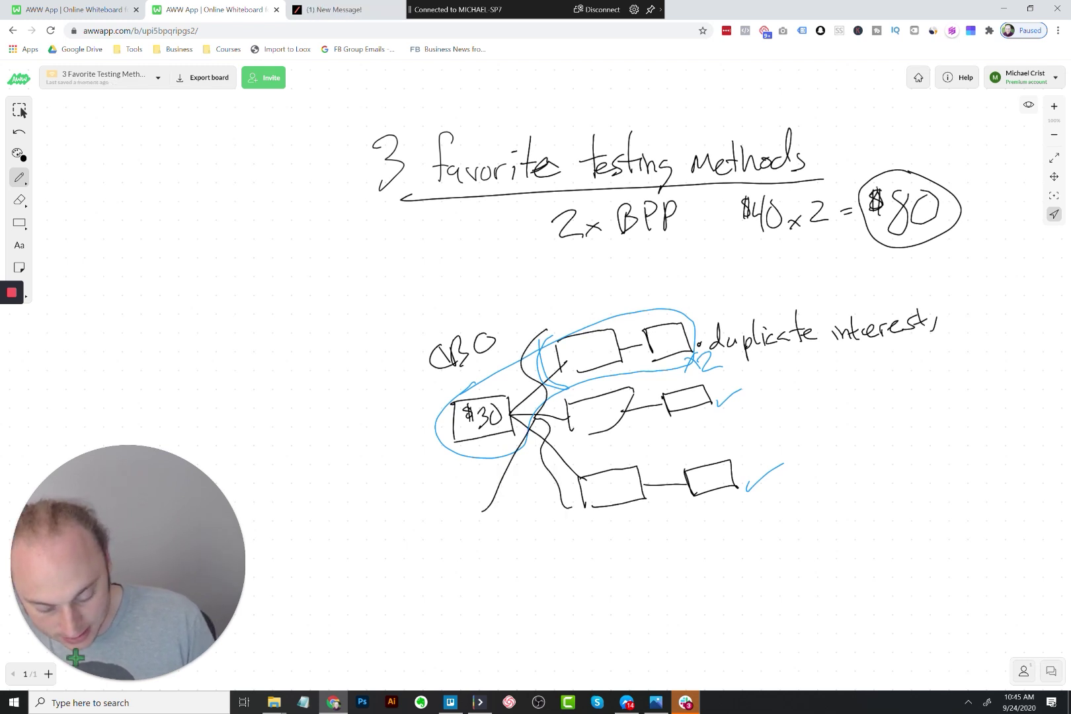
- Handwrite the label "test interests" below the $30 box, beside the brace's tail
{"action": "left_click_drag", "start_coordinate": [353, 506], "coordinate": [364, 540]}
{"action": "left_click_drag", "start_coordinate": [348, 531], "coordinate": [377, 531]}
{"action": "left_click_drag", "start_coordinate": [389, 499], "coordinate": [396, 527]}
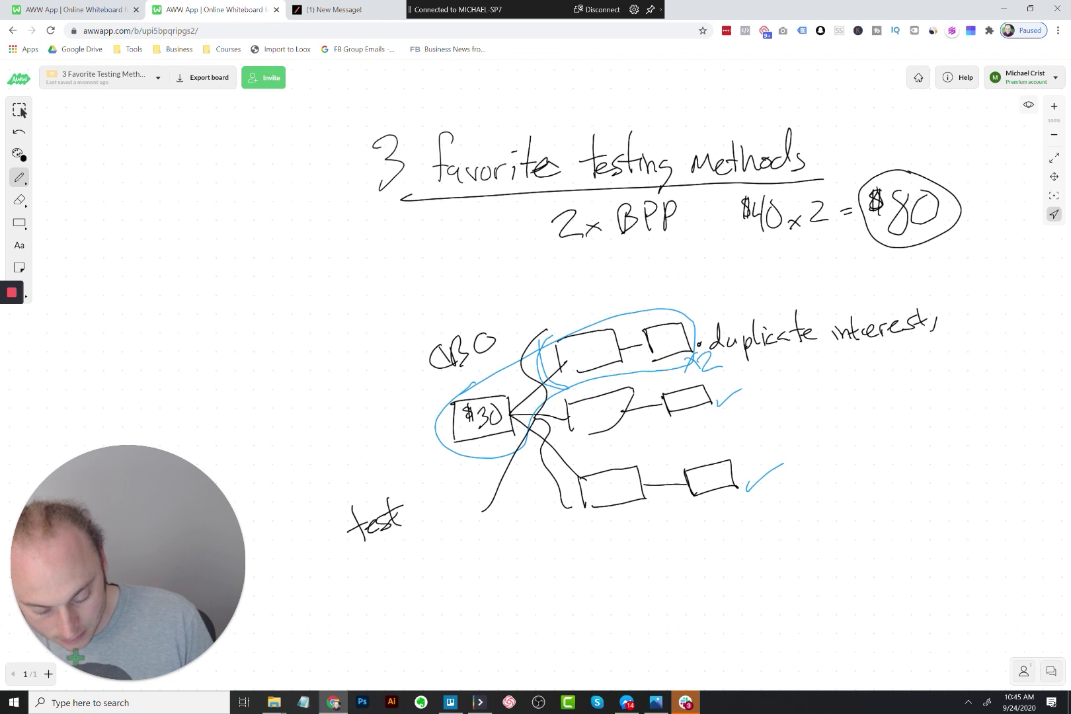
{"action": "left_click_drag", "start_coordinate": [441, 481], "coordinate": [444, 510]}
{"action": "left_click_drag", "start_coordinate": [437, 495], "coordinate": [477, 494]}
{"action": "left_click_drag", "start_coordinate": [484, 474], "coordinate": [490, 483]}
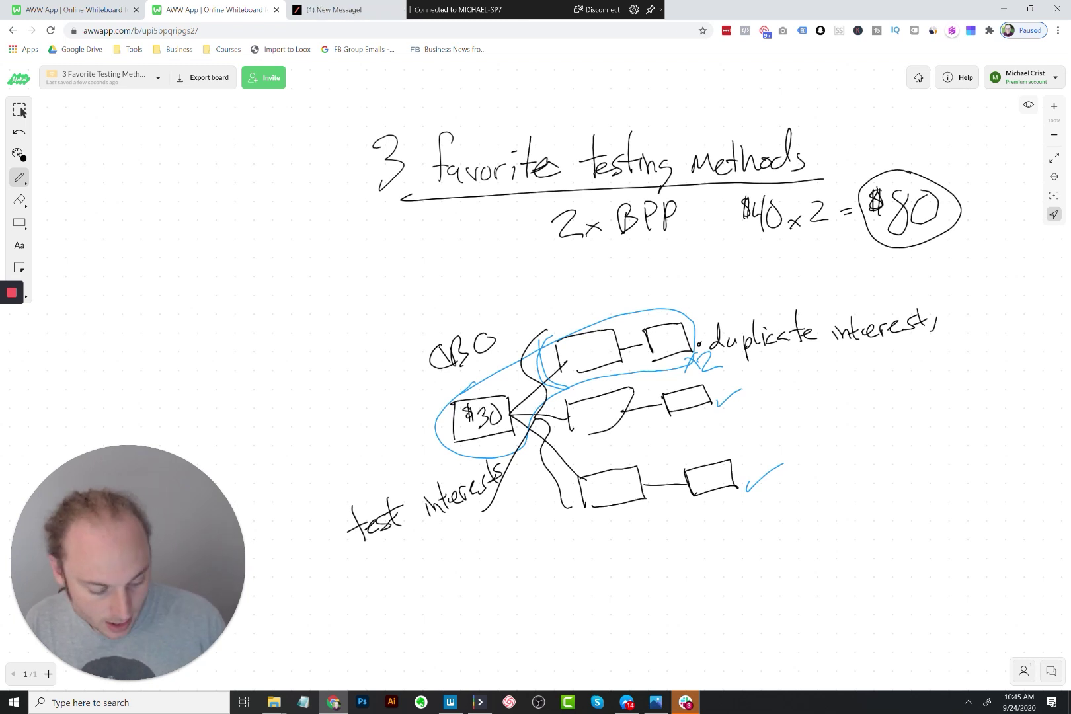
- In the empty space below the CBO diagram, handwrite the heading "ABO" and draw an empty box under it
{"action": "left_click", "coordinate": [1053, 177]}
{"action": "left_click_drag", "start_coordinate": [609, 409], "coordinate": [533, 108]}
{"action": "left_click", "coordinate": [19, 178]}
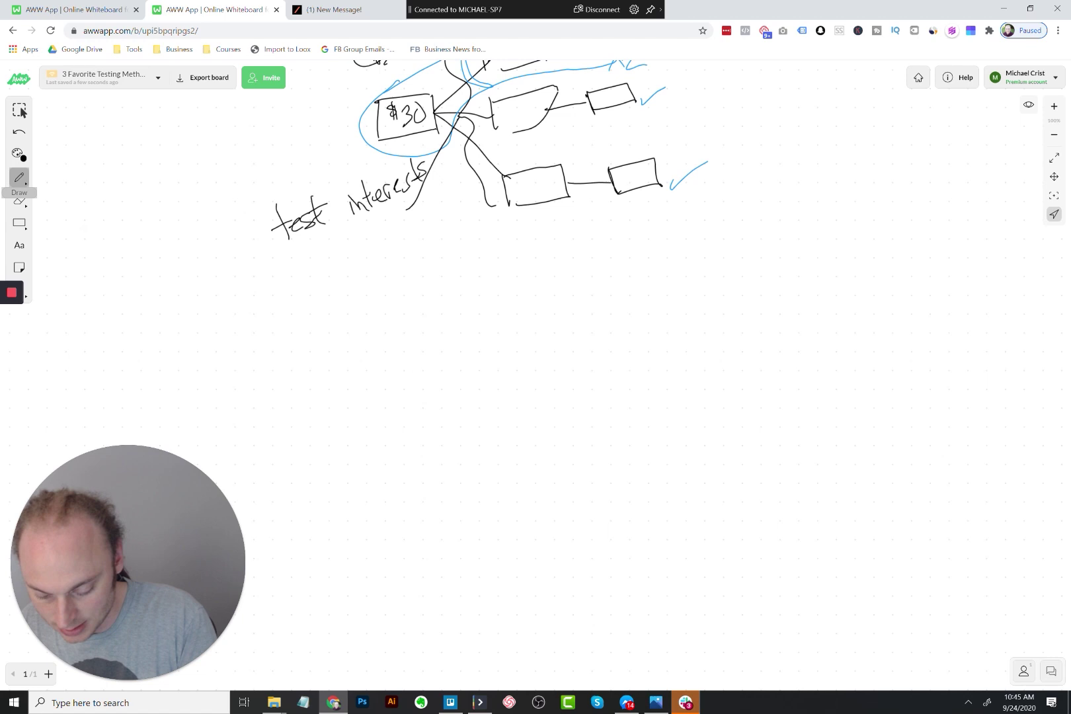
{"action": "left_click", "coordinate": [19, 177]}
{"action": "mouse_move", "coordinate": [369, 359]}
{"action": "left_mouse_down"}
{"action": "mouse_move", "coordinate": [374, 343]}
{"action": "mouse_move", "coordinate": [388, 361]}
{"action": "left_mouse_up"}
{"action": "left_click_drag", "start_coordinate": [369, 344], "coordinate": [400, 361]}
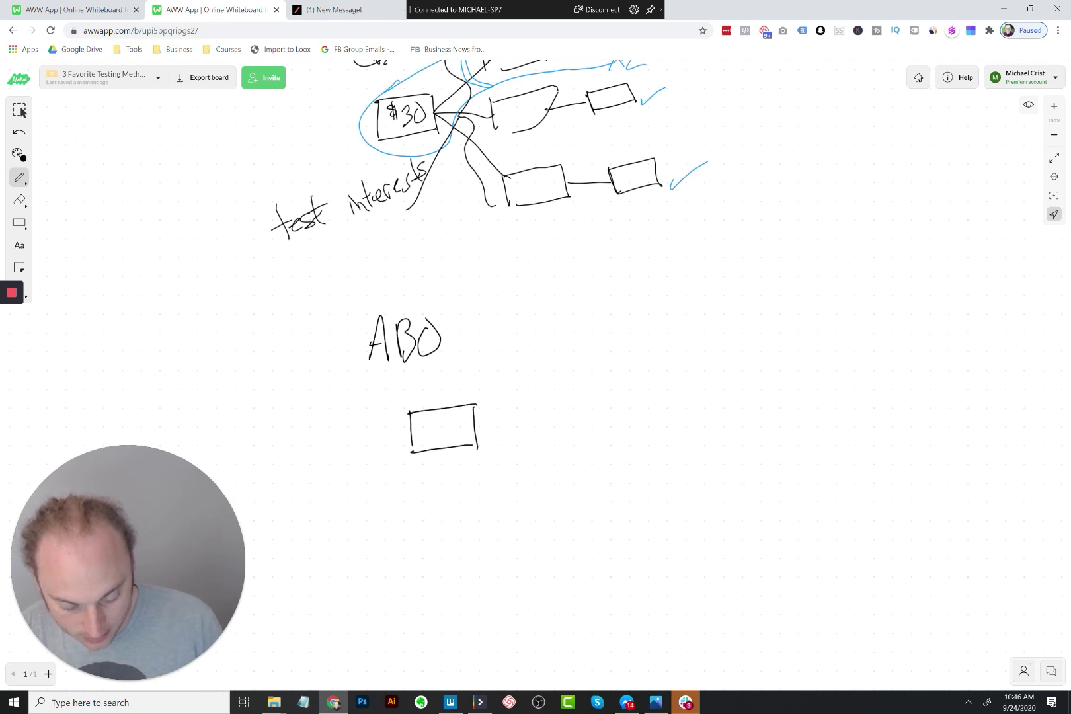
- Draw three rows of two linked boxes right of the ABO box and connect the ABO box to each row
{"action": "left_click_drag", "start_coordinate": [538, 352], "coordinate": [543, 375]}
{"action": "mouse_move", "coordinate": [533, 329]}
{"action": "left_mouse_down"}
{"action": "mouse_move", "coordinate": [591, 324]}
{"action": "mouse_move", "coordinate": [550, 369]}
{"action": "left_mouse_up"}
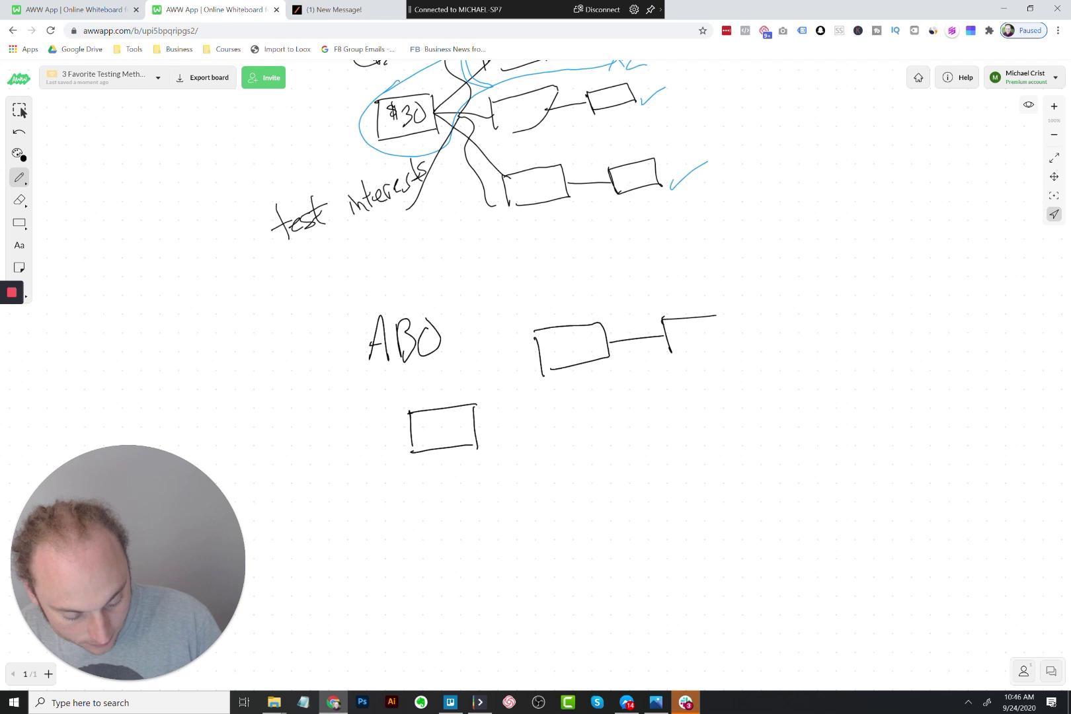
{"action": "left_click_drag", "start_coordinate": [717, 316], "coordinate": [707, 351]}
{"action": "left_click_drag", "start_coordinate": [543, 425], "coordinate": [549, 460]}
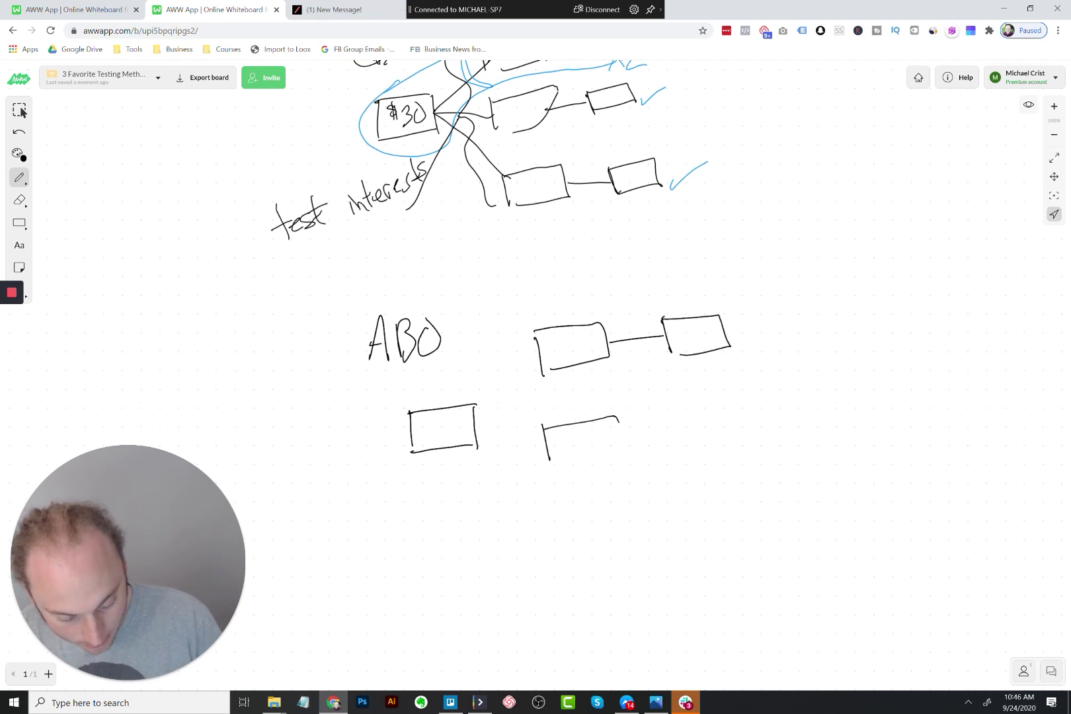
{"action": "left_click_drag", "start_coordinate": [619, 417], "coordinate": [557, 466]}
{"action": "left_click_drag", "start_coordinate": [562, 529], "coordinate": [566, 560]}
{"action": "mouse_move", "coordinate": [560, 512]}
{"action": "left_mouse_down"}
{"action": "mouse_move", "coordinate": [630, 504]}
{"action": "mouse_move", "coordinate": [567, 560]}
{"action": "left_mouse_up"}
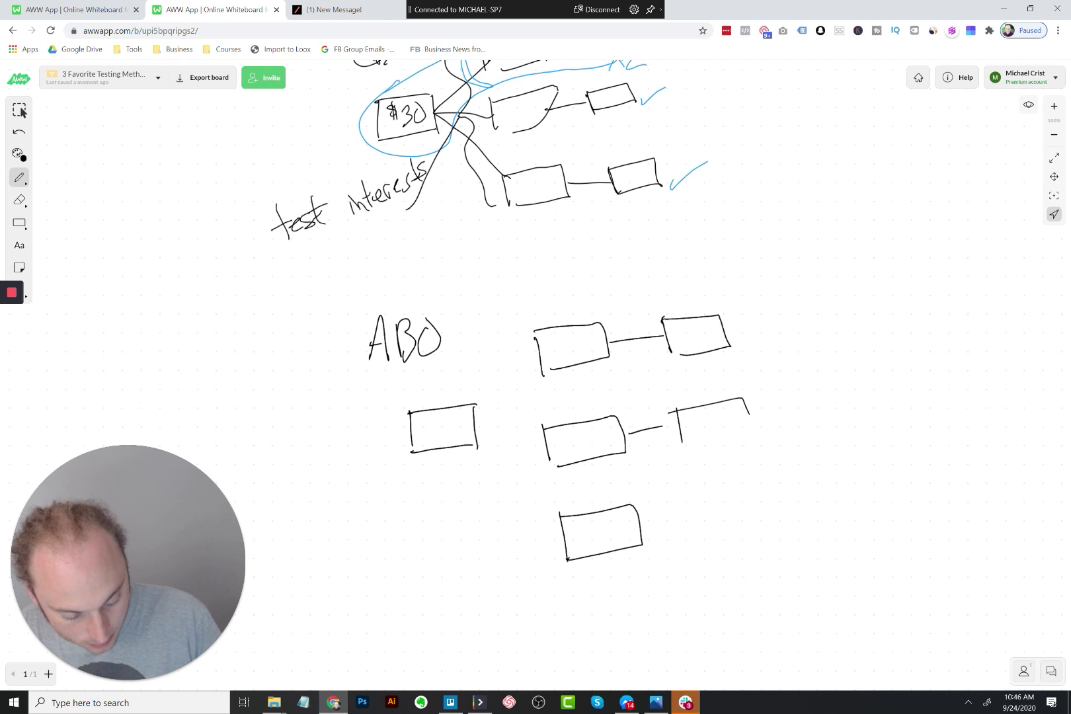
{"action": "left_click_drag", "start_coordinate": [748, 411], "coordinate": [689, 443]}
{"action": "left_click_drag", "start_coordinate": [666, 525], "coordinate": [681, 523]}
{"action": "left_click_drag", "start_coordinate": [688, 507], "coordinate": [697, 538]}
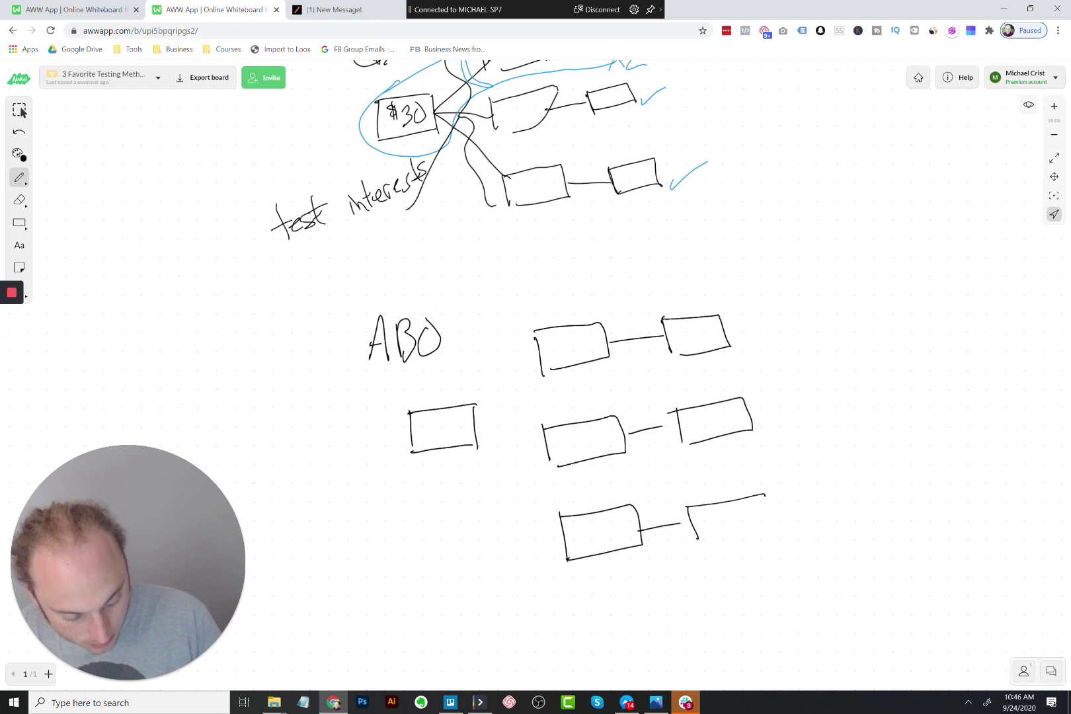
{"action": "left_click_drag", "start_coordinate": [764, 494], "coordinate": [697, 539]}
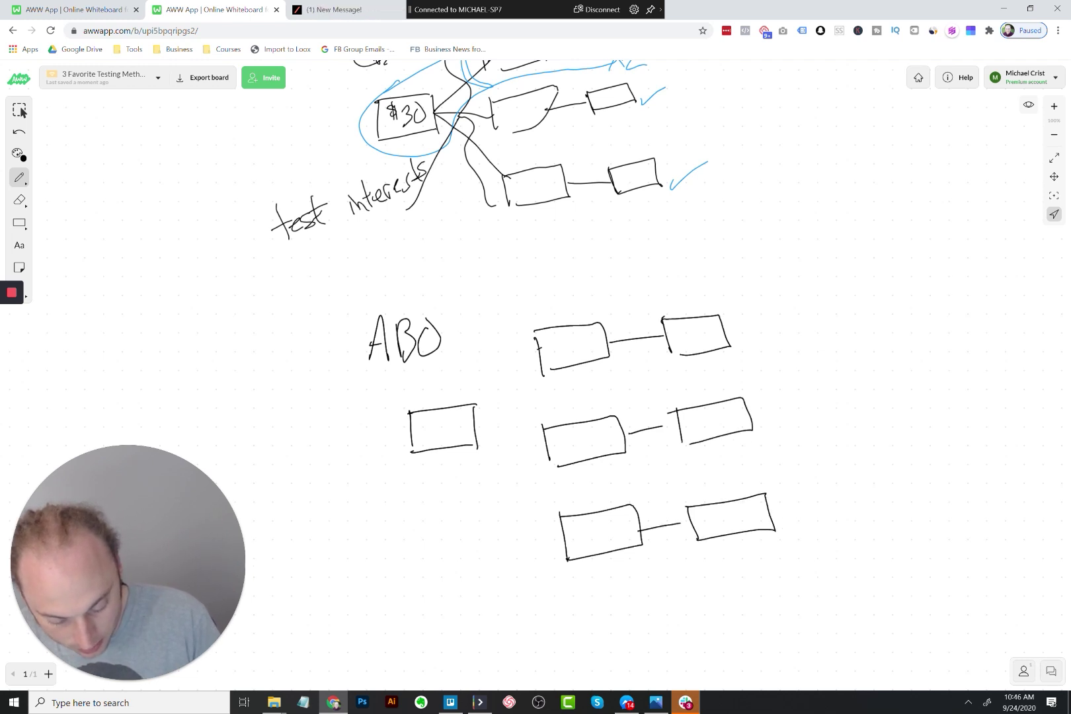
{"action": "left_click_drag", "start_coordinate": [476, 433], "coordinate": [543, 348]}
{"action": "left_click_drag", "start_coordinate": [475, 433], "coordinate": [569, 536]}
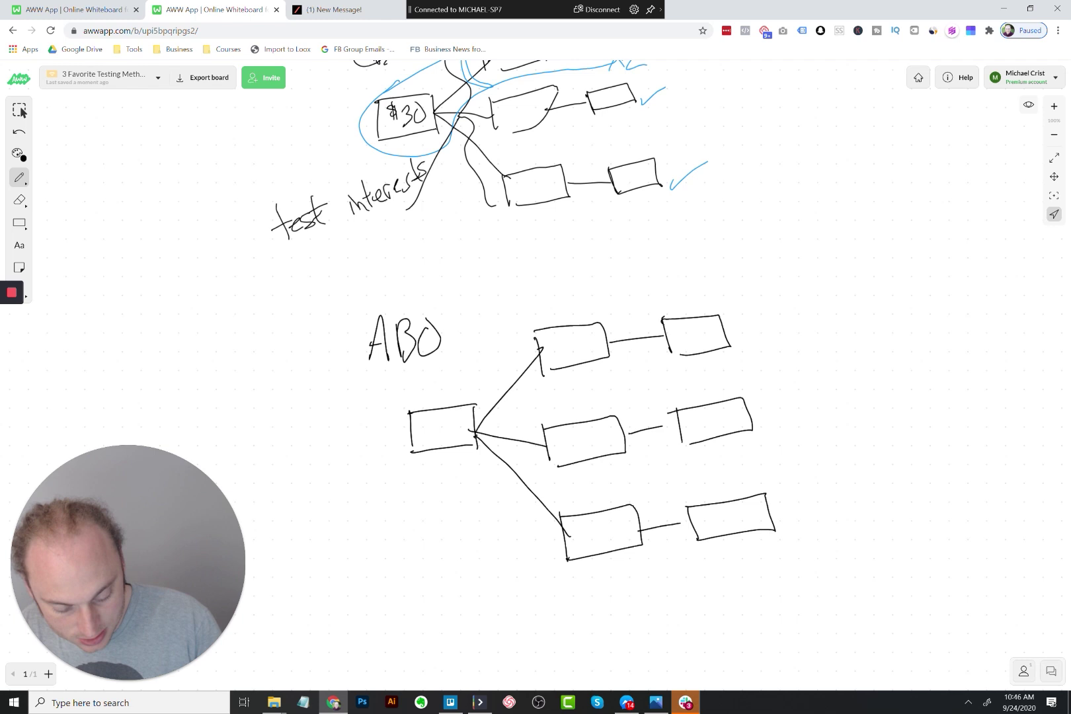
- Handwrite "$10" inside the first box of each of the three ABO rows
{"action": "mouse_move", "coordinate": [559, 335]}
{"action": "left_mouse_down"}
{"action": "mouse_move", "coordinate": [559, 352]}
{"action": "mouse_move", "coordinate": [572, 354]}
{"action": "left_mouse_up"}
{"action": "left_click_drag", "start_coordinate": [585, 335], "coordinate": [584, 337]}
{"action": "mouse_move", "coordinate": [572, 438]}
{"action": "left_mouse_down"}
{"action": "mouse_move", "coordinate": [563, 448]}
{"action": "mouse_move", "coordinate": [580, 455]}
{"action": "left_mouse_up"}
{"action": "left_click_drag", "start_coordinate": [597, 436], "coordinate": [596, 438]}
{"action": "mouse_move", "coordinate": [588, 522]}
{"action": "left_mouse_down"}
{"action": "mouse_move", "coordinate": [578, 538]}
{"action": "mouse_move", "coordinate": [598, 545]}
{"action": "left_mouse_up"}
{"action": "mouse_move", "coordinate": [615, 525]}
{"action": "left_mouse_down"}
{"action": "mouse_move", "coordinate": [607, 539]}
{"action": "mouse_move", "coordinate": [617, 527]}
{"action": "left_mouse_up"}
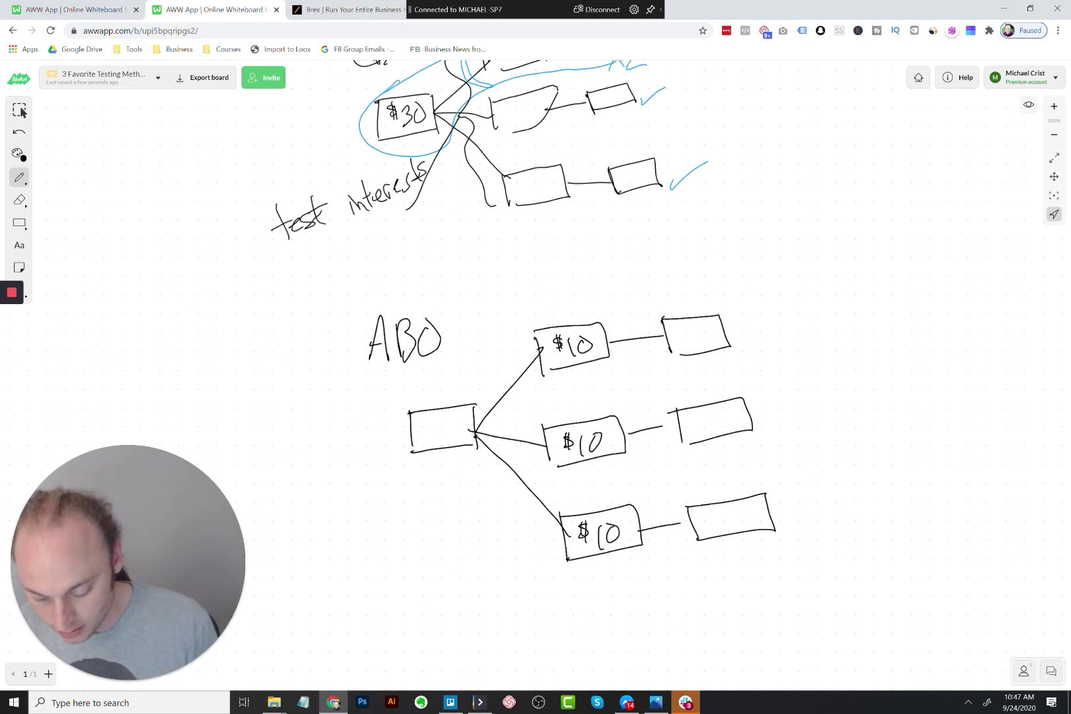
- In blue, draw a loop around the ABO box and its top row, and close it around the top row alone
{"action": "left_click", "coordinate": [19, 154]}
{"action": "left_click", "coordinate": [97, 156]}
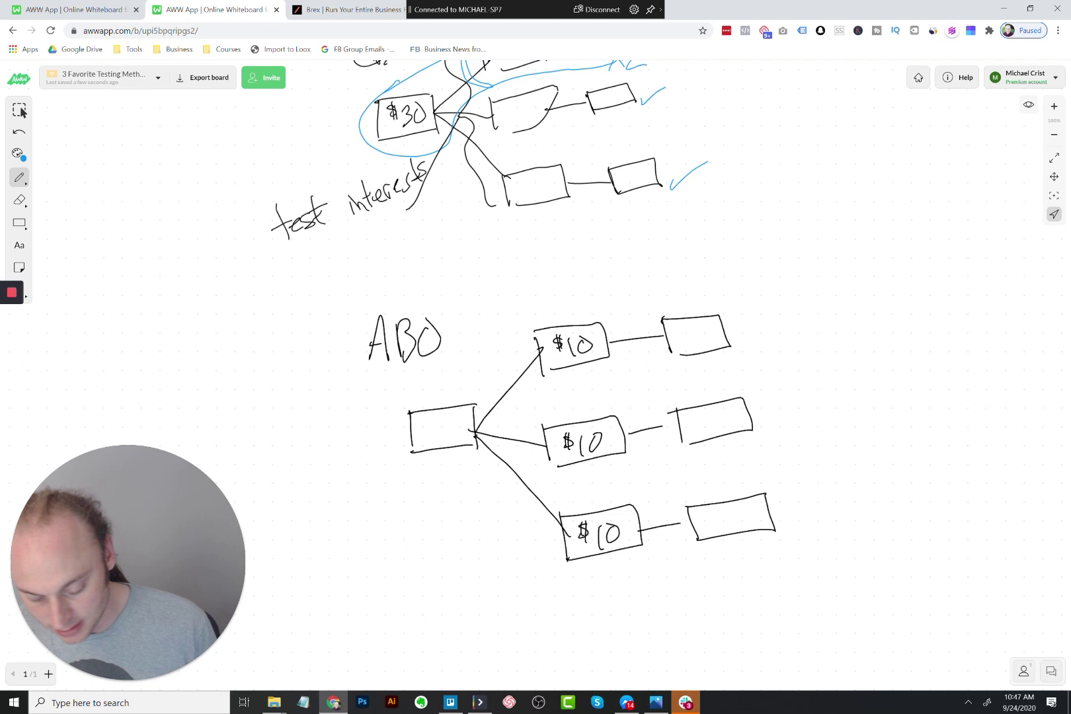
{"action": "mouse_move", "coordinate": [428, 384]}
{"action": "left_mouse_down"}
{"action": "mouse_move", "coordinate": [501, 443]}
{"action": "mouse_move", "coordinate": [756, 325]}
{"action": "mouse_move", "coordinate": [562, 308]}
{"action": "mouse_move", "coordinate": [414, 397]}
{"action": "left_mouse_up"}
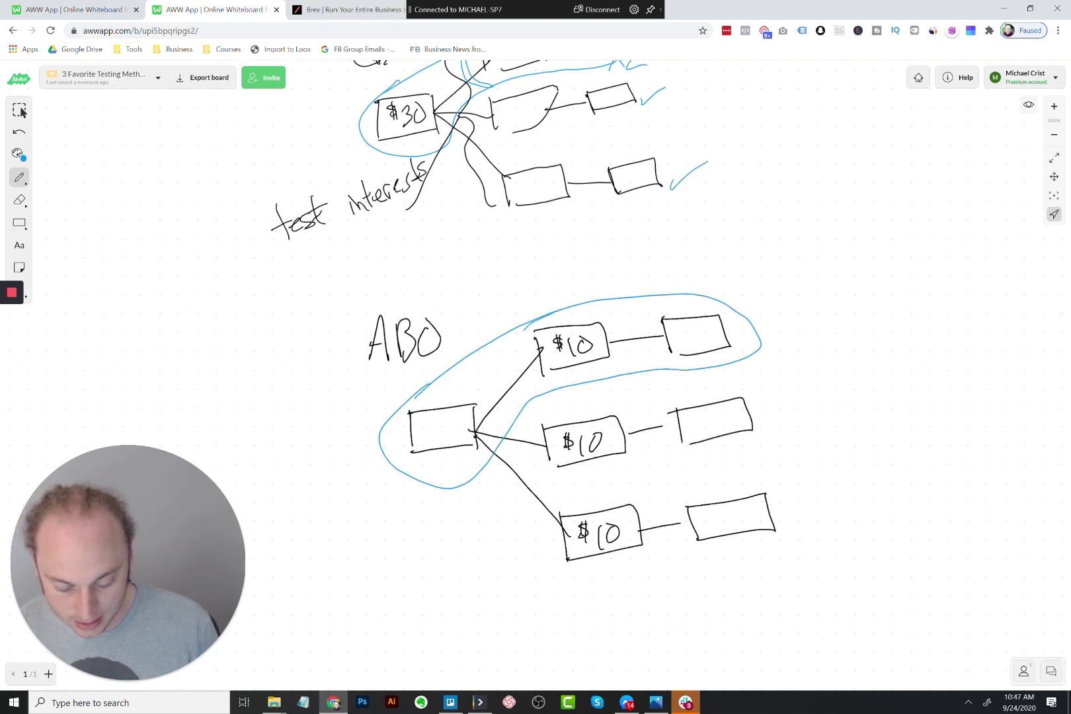
{"action": "mouse_move", "coordinate": [554, 311]}
{"action": "left_mouse_down"}
{"action": "mouse_move", "coordinate": [549, 395]}
{"action": "mouse_move", "coordinate": [561, 393]}
{"action": "left_mouse_up"}
- Mark the top ABO row "x2" and put a blue check mark beside each of the two lower rows
{"action": "left_click_drag", "start_coordinate": [766, 339], "coordinate": [824, 342]}
{"action": "left_click_drag", "start_coordinate": [762, 416], "coordinate": [789, 396]}
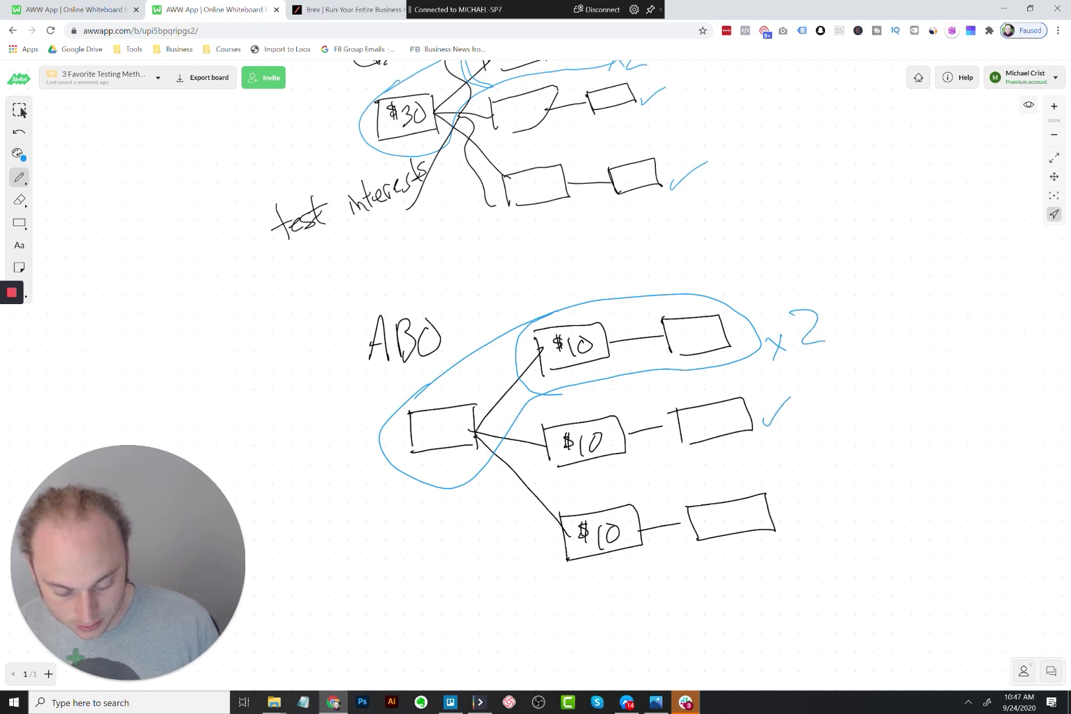
{"action": "left_click_drag", "start_coordinate": [808, 521], "coordinate": [821, 495]}
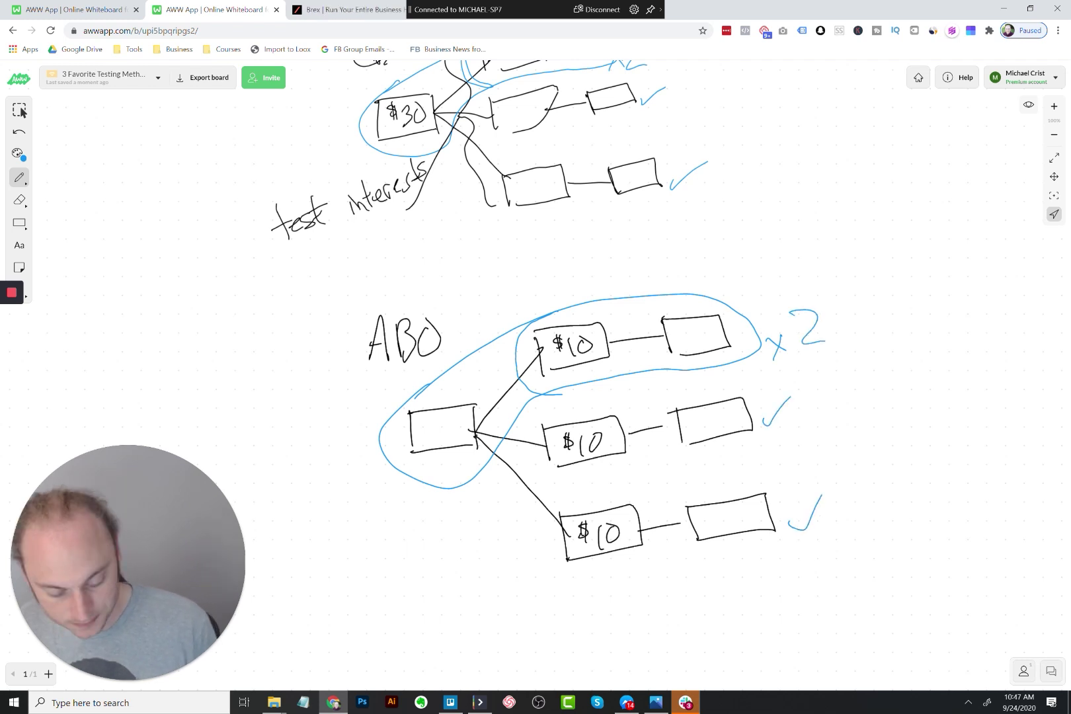
- In black, handwrite the bulleted notes "exp interests" and "use same interests" to the right of the ABO diagram
{"action": "left_click", "coordinate": [18, 154]}
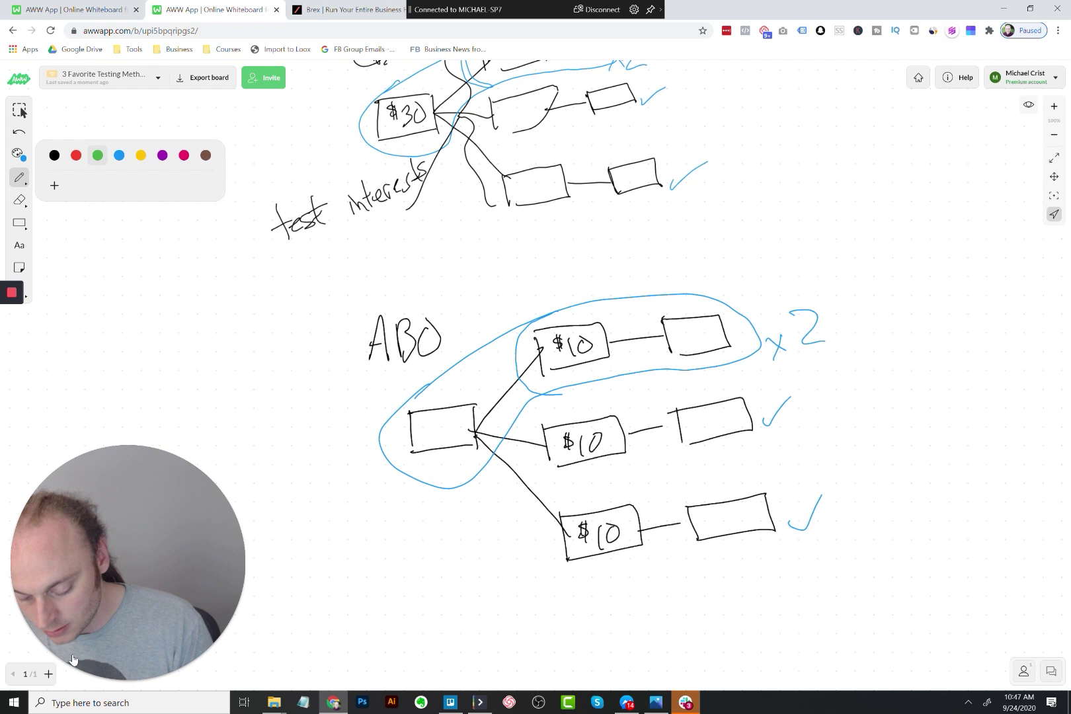
{"action": "left_click", "coordinate": [66, 154]}
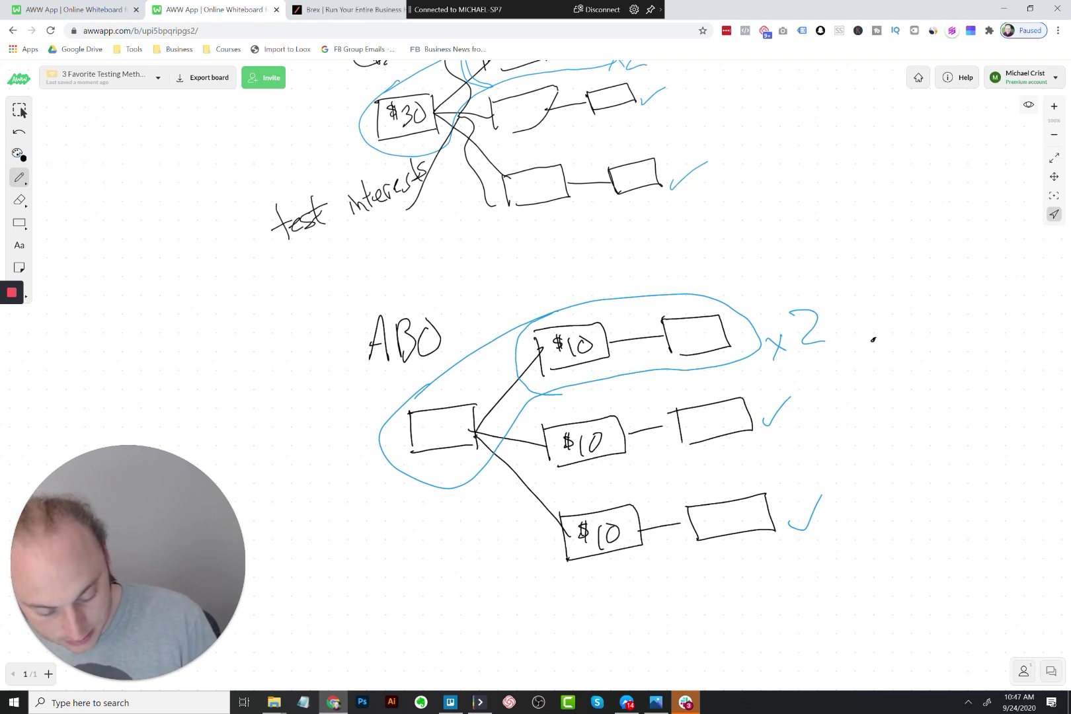
{"action": "left_click_drag", "start_coordinate": [885, 340], "coordinate": [929, 335]}
{"action": "mouse_move", "coordinate": [952, 328]}
{"action": "left_mouse_down"}
{"action": "mouse_move", "coordinate": [956, 337]}
{"action": "mouse_move", "coordinate": [1060, 309]}
{"action": "left_mouse_up"}
{"action": "left_click_drag", "start_coordinate": [875, 405], "coordinate": [917, 398]}
{"action": "mouse_move", "coordinate": [983, 390]}
{"action": "left_mouse_down"}
{"action": "mouse_move", "coordinate": [964, 403]}
{"action": "mouse_move", "coordinate": [1045, 390]}
{"action": "mouse_move", "coordinate": [1063, 375]}
{"action": "left_mouse_up"}
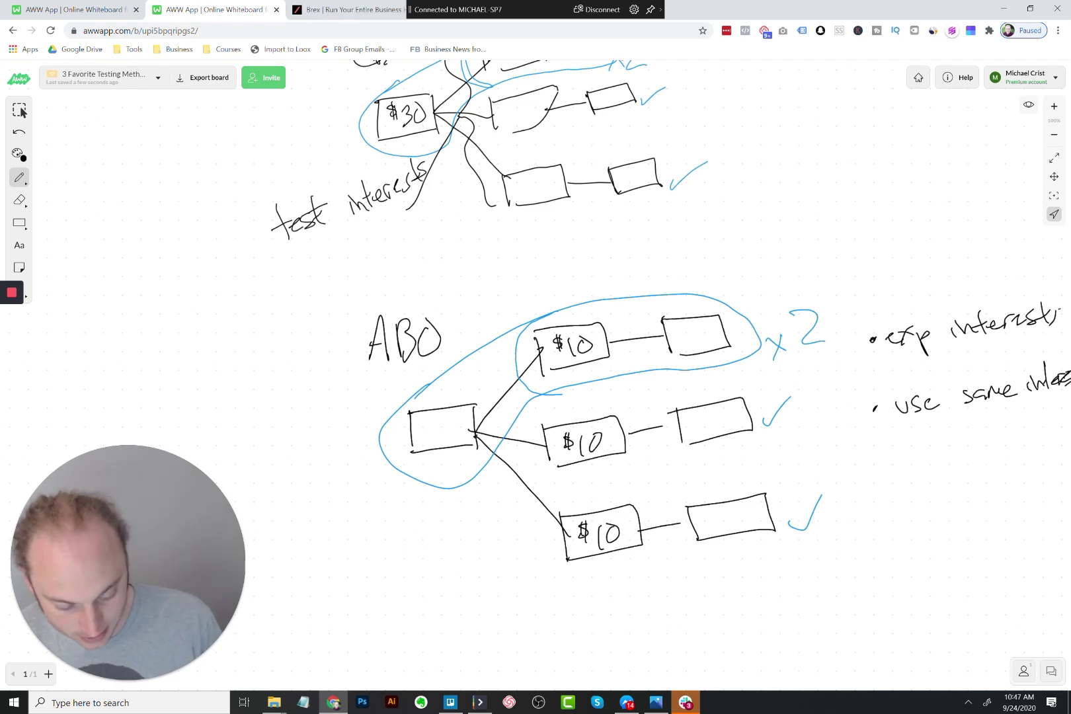
- Draw a new box in the empty space below the ABO diagram and handwrite "ABO" above it
{"action": "left_click", "coordinate": [1054, 176]}
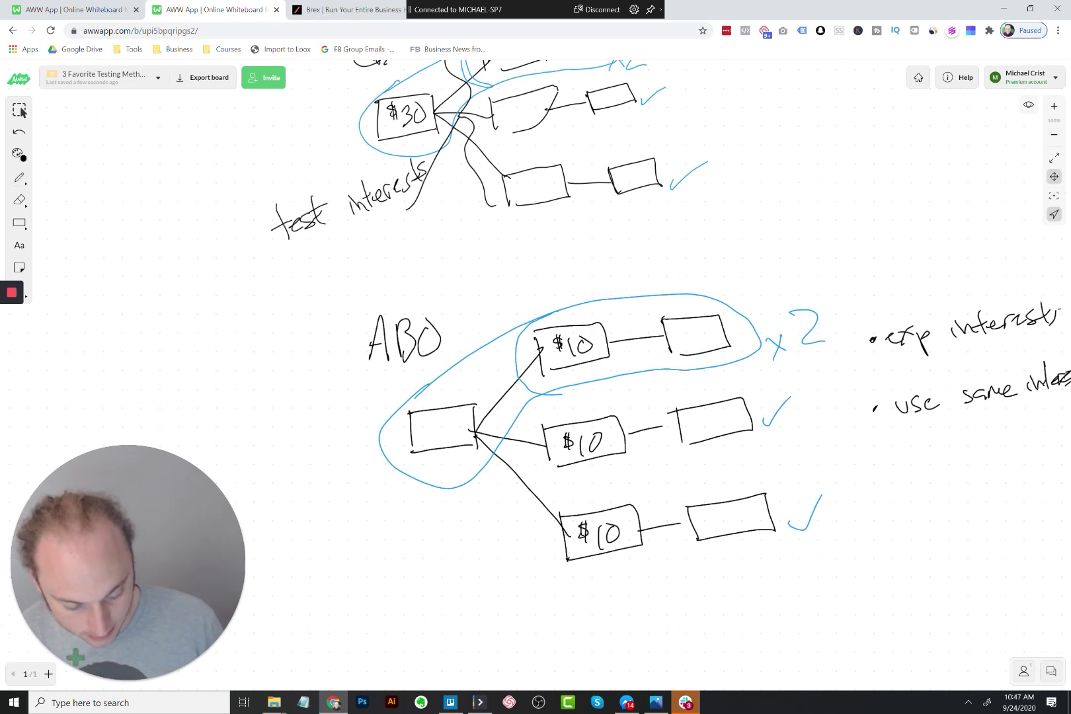
{"action": "mouse_move", "coordinate": [660, 496]}
{"action": "left_mouse_down"}
{"action": "mouse_move", "coordinate": [479, 231]}
{"action": "mouse_move", "coordinate": [485, 183]}
{"action": "mouse_move", "coordinate": [504, 178]}
{"action": "left_mouse_up"}
{"action": "left_click", "coordinate": [19, 178]}
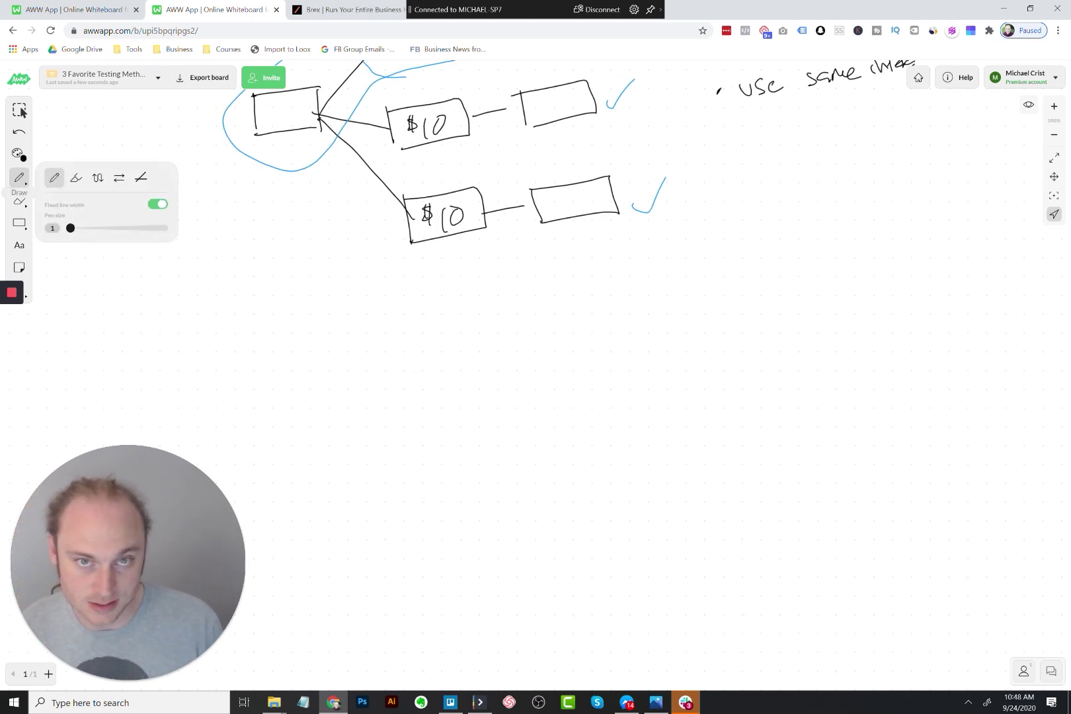
{"action": "mouse_move", "coordinate": [388, 487]}
{"action": "left_mouse_down"}
{"action": "mouse_move", "coordinate": [387, 463]}
{"action": "mouse_move", "coordinate": [461, 446]}
{"action": "mouse_move", "coordinate": [445, 492]}
{"action": "mouse_move", "coordinate": [466, 469]}
{"action": "mouse_move", "coordinate": [461, 447]}
{"action": "left_mouse_up"}
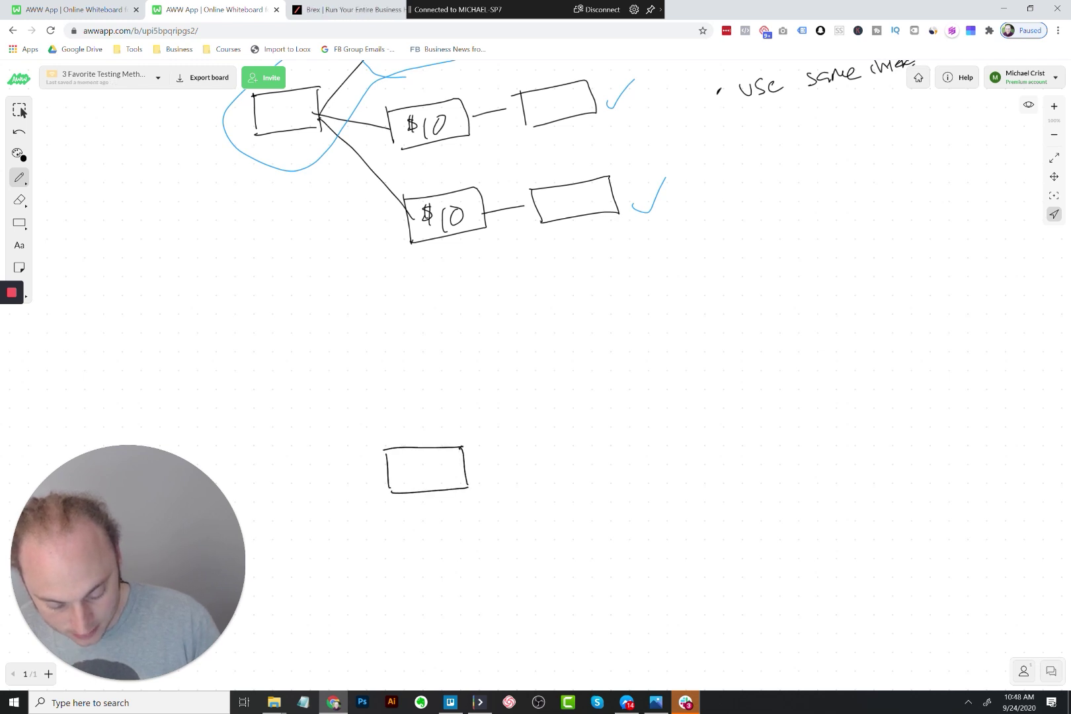
{"action": "left_click", "coordinate": [398, 438]}
{"action": "left_click_drag", "start_coordinate": [398, 438], "coordinate": [420, 439]}
{"action": "mouse_move", "coordinate": [440, 418]}
{"action": "left_mouse_down"}
{"action": "mouse_move", "coordinate": [438, 436]}
{"action": "mouse_move", "coordinate": [442, 417]}
{"action": "left_mouse_up"}
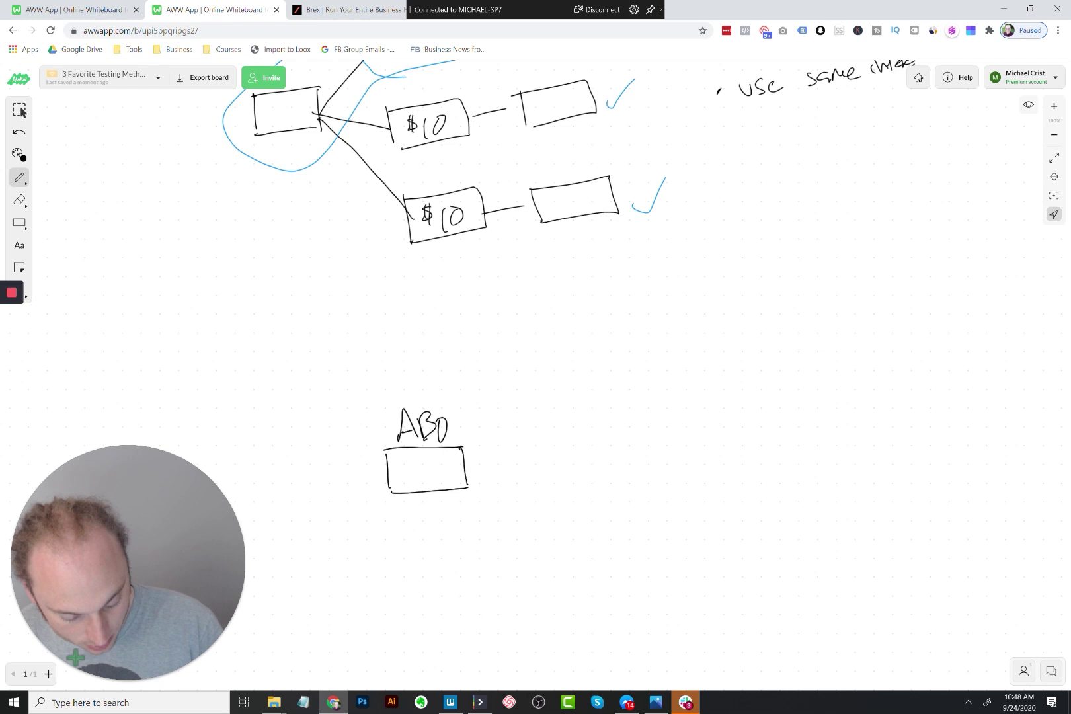
- Right of the new ABO box, draw two boxes marked "$1", one above the other, joined by a downward arrow labelled "30x"
{"action": "left_click_drag", "start_coordinate": [547, 341], "coordinate": [610, 331]}
{"action": "mouse_move", "coordinate": [554, 378]}
{"action": "left_mouse_down"}
{"action": "mouse_move", "coordinate": [617, 365]}
{"action": "mouse_move", "coordinate": [571, 357]}
{"action": "left_mouse_up"}
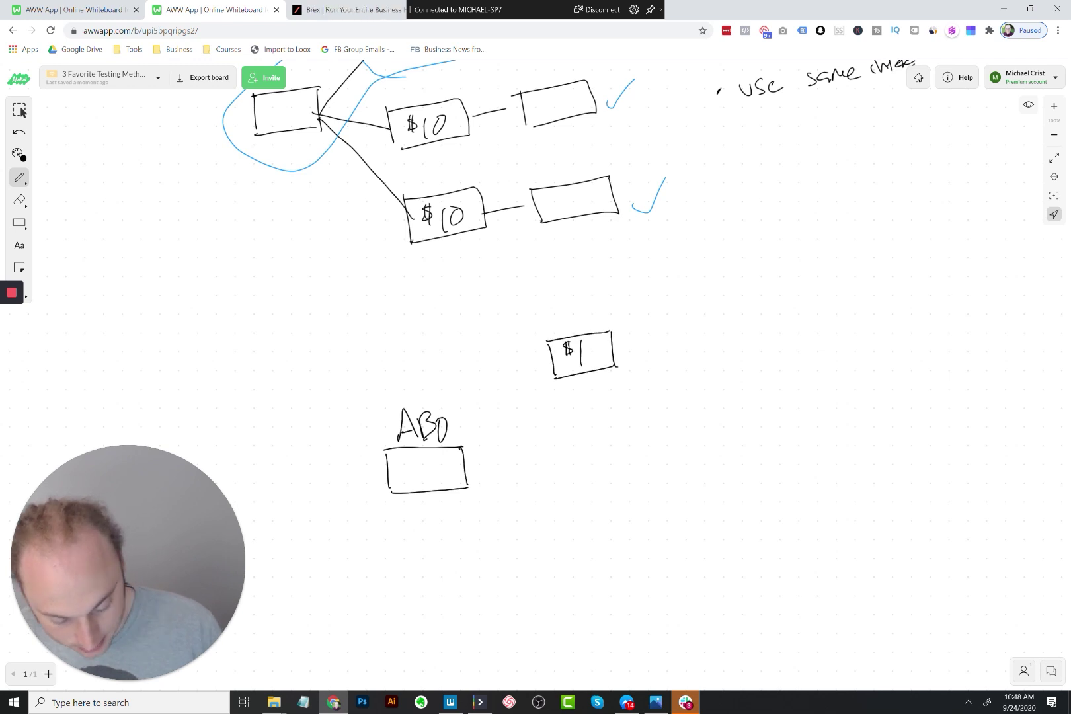
{"action": "mouse_move", "coordinate": [579, 391]}
{"action": "left_mouse_down"}
{"action": "mouse_move", "coordinate": [579, 541]}
{"action": "mouse_move", "coordinate": [588, 509]}
{"action": "left_mouse_up"}
{"action": "mouse_move", "coordinate": [592, 566]}
{"action": "left_mouse_down"}
{"action": "mouse_move", "coordinate": [620, 583]}
{"action": "mouse_move", "coordinate": [555, 602]}
{"action": "left_mouse_up"}
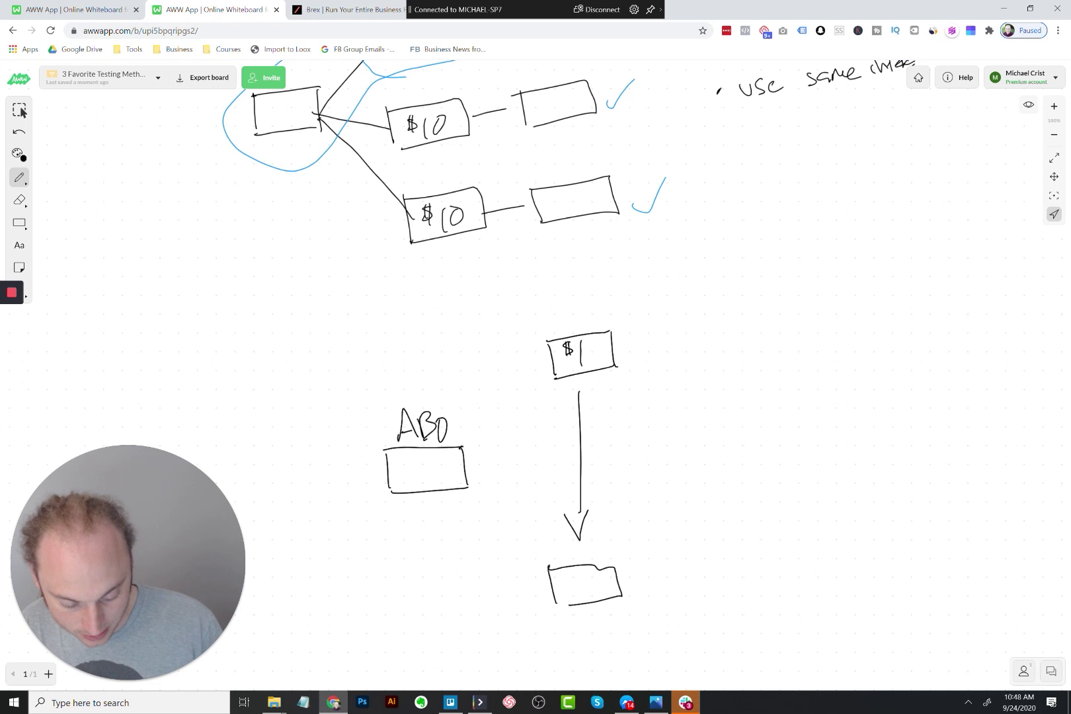
{"action": "mouse_move", "coordinate": [619, 438]}
{"action": "left_mouse_down"}
{"action": "mouse_move", "coordinate": [633, 453]}
{"action": "mouse_move", "coordinate": [649, 423]}
{"action": "mouse_move", "coordinate": [618, 459]}
{"action": "left_mouse_up"}
{"action": "left_click_drag", "start_coordinate": [663, 428], "coordinate": [666, 430]}
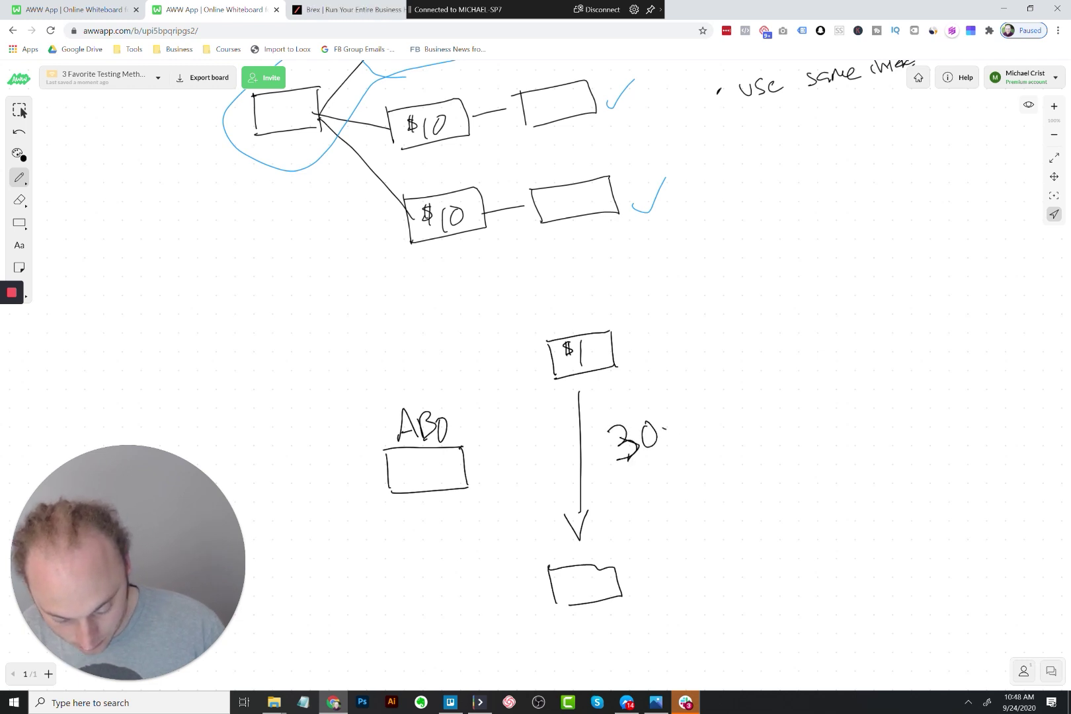
{"action": "left_click_drag", "start_coordinate": [576, 572], "coordinate": [573, 579]}
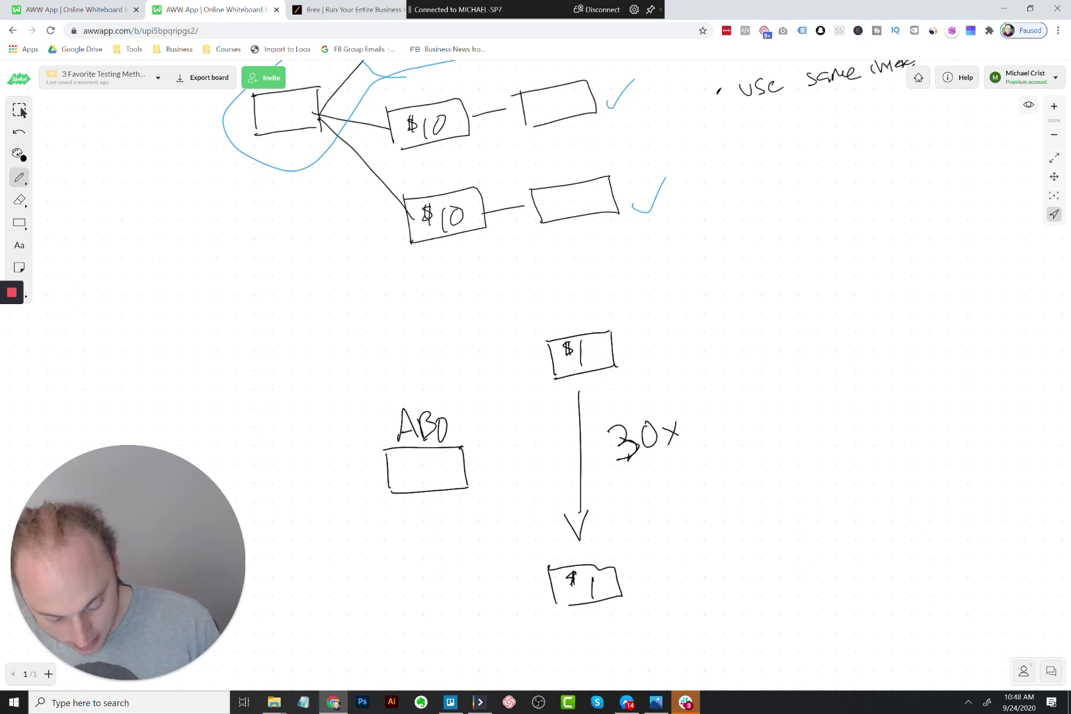
- Draw a fan of lines from the new ABO box to the top $1 box and along the downward arrow
{"action": "left_click_drag", "start_coordinate": [466, 464], "coordinate": [551, 364]}
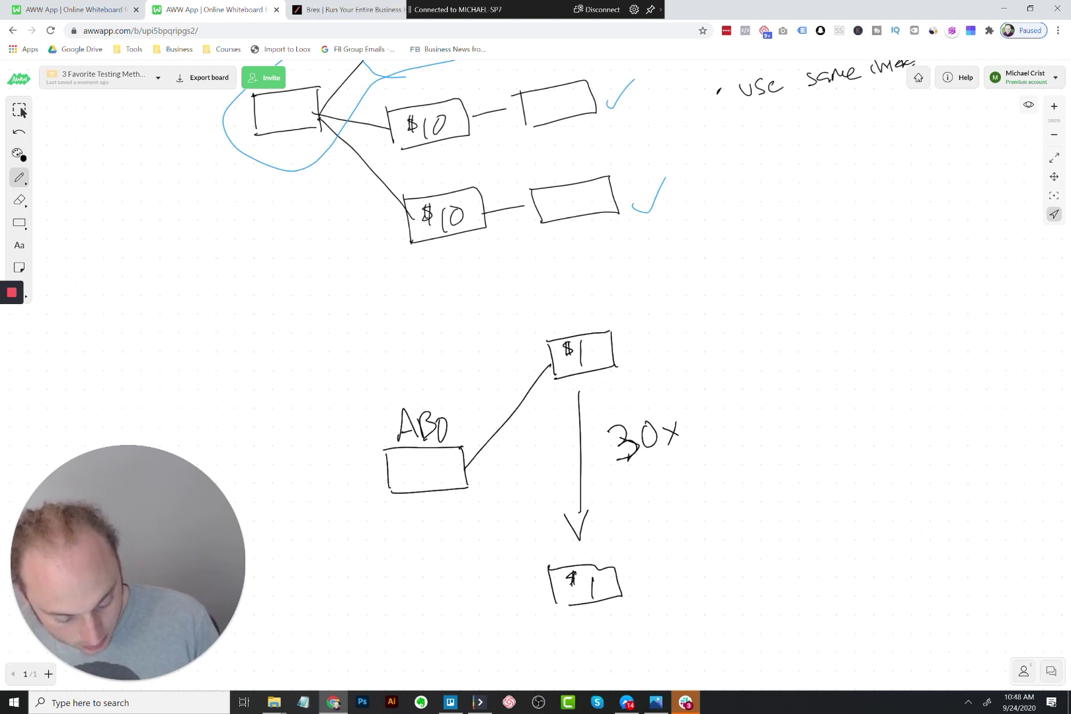
{"action": "left_click_drag", "start_coordinate": [567, 409], "coordinate": [467, 464]}
{"action": "left_click_drag", "start_coordinate": [474, 463], "coordinate": [548, 447]}
{"action": "mouse_move", "coordinate": [487, 461]}
{"action": "left_mouse_down"}
{"action": "mouse_move", "coordinate": [517, 457]}
{"action": "mouse_move", "coordinate": [546, 493]}
{"action": "mouse_move", "coordinate": [554, 534]}
{"action": "mouse_move", "coordinate": [543, 547]}
{"action": "left_mouse_up"}
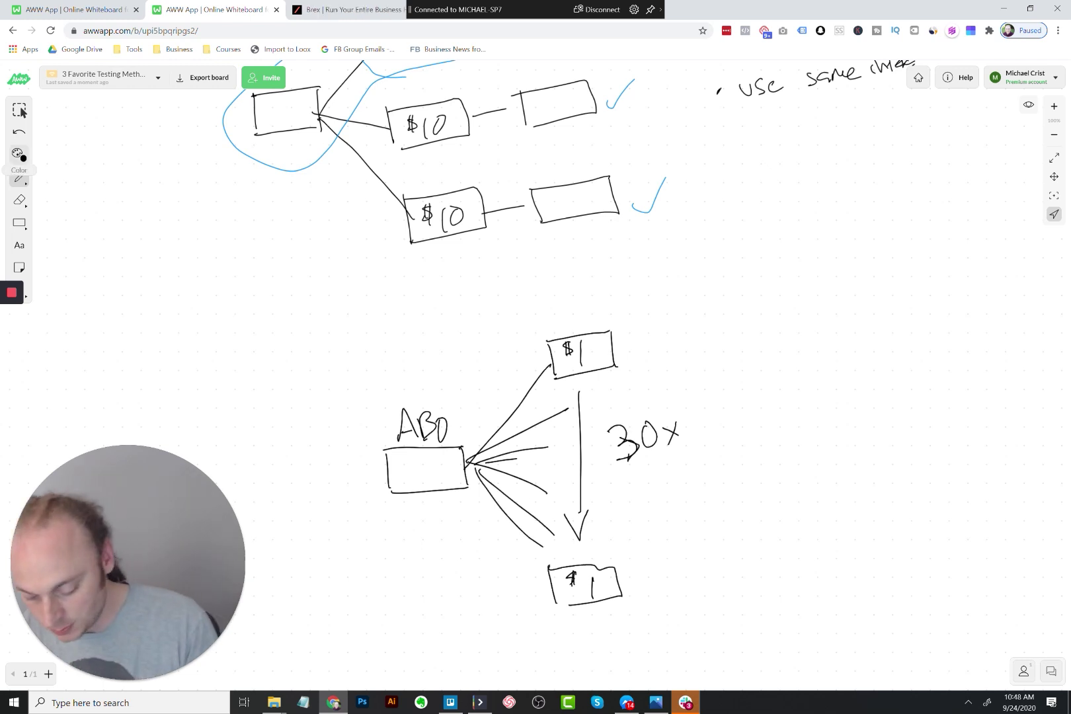
- In blue, draw a loop around the new ABO box and the top $1 box
{"action": "left_click", "coordinate": [18, 153]}
{"action": "left_click", "coordinate": [97, 155]}
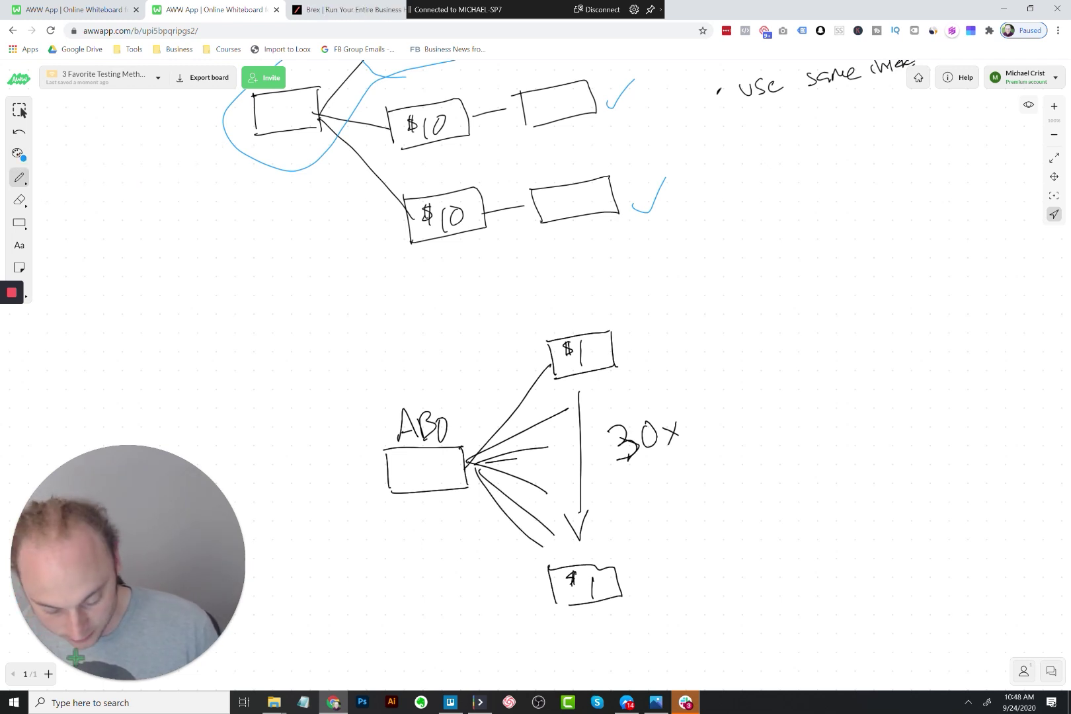
{"action": "mouse_move", "coordinate": [442, 382]}
{"action": "left_mouse_down"}
{"action": "mouse_move", "coordinate": [423, 508]}
{"action": "mouse_move", "coordinate": [589, 385]}
{"action": "mouse_move", "coordinate": [647, 318]}
{"action": "mouse_move", "coordinate": [401, 407]}
{"action": "left_mouse_up"}
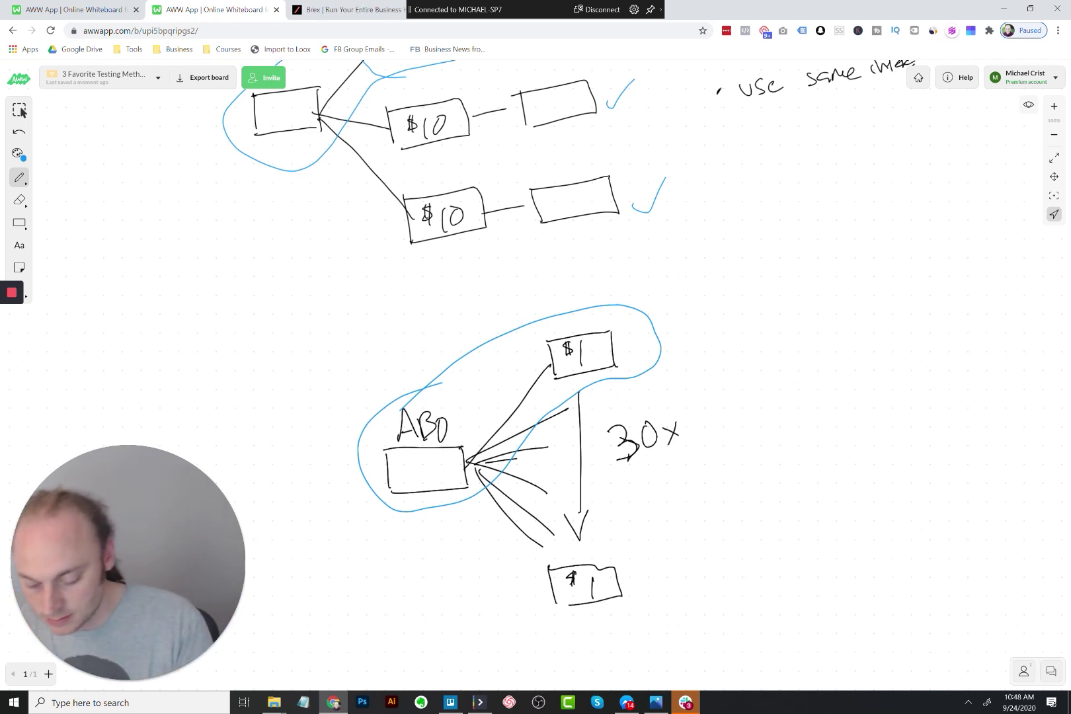
- In black, handwrite the underlined heading "Experiment" beside the $1 diagram, with a first bullet "Budgets" below it
{"action": "left_click", "coordinate": [19, 153]}
{"action": "left_click", "coordinate": [54, 156]}
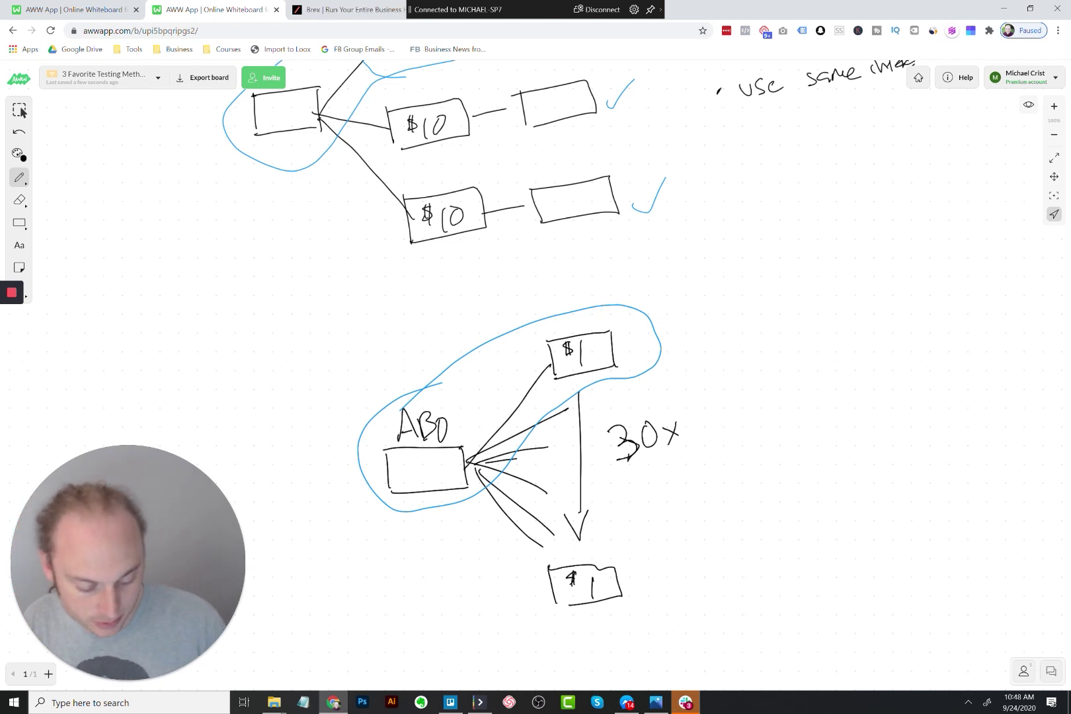
{"action": "mouse_move", "coordinate": [748, 292]}
{"action": "left_mouse_down"}
{"action": "mouse_move", "coordinate": [766, 318]}
{"action": "mouse_move", "coordinate": [761, 303]}
{"action": "left_mouse_up"}
{"action": "mouse_move", "coordinate": [747, 292]}
{"action": "left_mouse_down"}
{"action": "mouse_move", "coordinate": [767, 286]}
{"action": "mouse_move", "coordinate": [781, 315]}
{"action": "left_mouse_up"}
{"action": "mouse_move", "coordinate": [781, 297]}
{"action": "left_mouse_down"}
{"action": "mouse_move", "coordinate": [763, 316]}
{"action": "mouse_move", "coordinate": [807, 301]}
{"action": "left_mouse_up"}
{"action": "mouse_move", "coordinate": [814, 305]}
{"action": "left_mouse_down"}
{"action": "mouse_move", "coordinate": [821, 291]}
{"action": "mouse_move", "coordinate": [891, 291]}
{"action": "mouse_move", "coordinate": [900, 260]}
{"action": "left_mouse_up"}
{"action": "left_click_drag", "start_coordinate": [886, 278], "coordinate": [902, 275]}
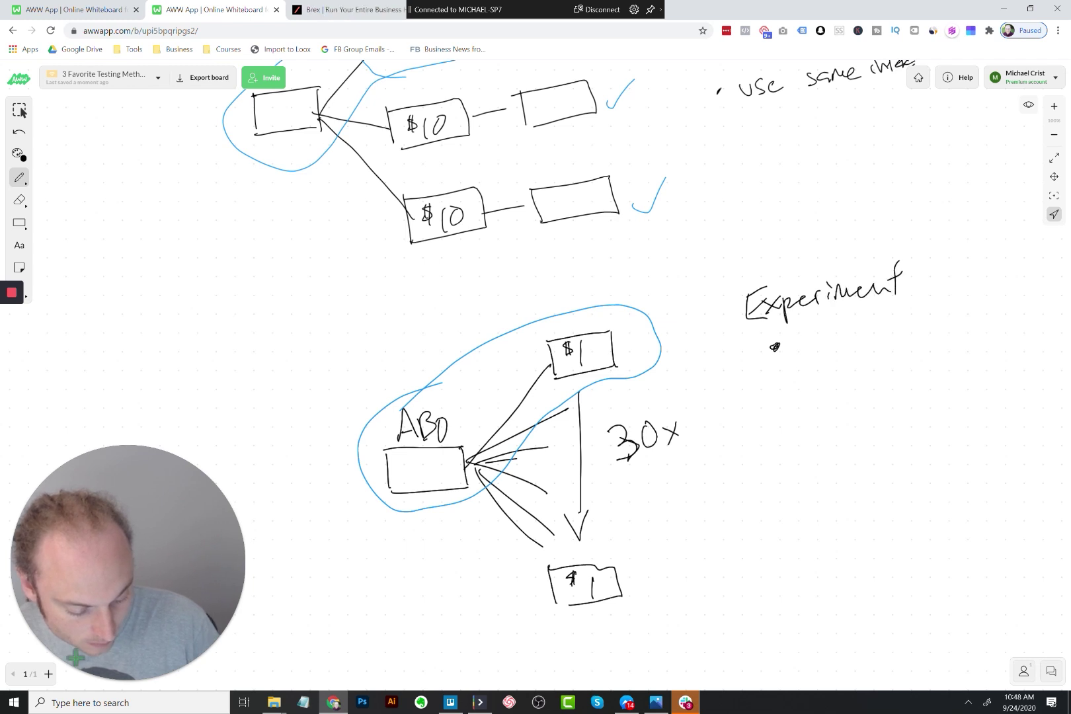
{"action": "left_click_drag", "start_coordinate": [719, 335], "coordinate": [928, 298]}
{"action": "mouse_move", "coordinate": [791, 337]}
{"action": "left_mouse_down"}
{"action": "mouse_move", "coordinate": [807, 359]}
{"action": "mouse_move", "coordinate": [881, 341]}
{"action": "left_mouse_up"}
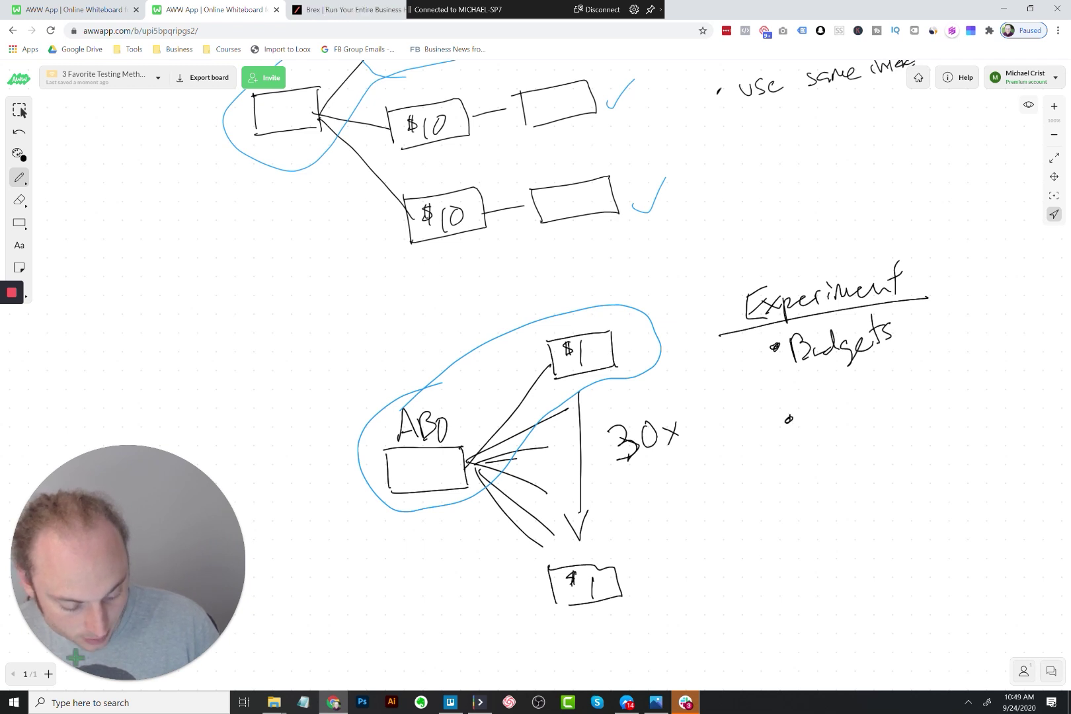
- Handwrite the bullet "# of adsets" below "Budgets" in the Experiment list
{"action": "mouse_move", "coordinate": [810, 399]}
{"action": "left_mouse_down"}
{"action": "mouse_move", "coordinate": [804, 429]}
{"action": "mouse_move", "coordinate": [816, 427]}
{"action": "left_mouse_up"}
{"action": "mouse_move", "coordinate": [795, 419]}
{"action": "left_mouse_down"}
{"action": "mouse_move", "coordinate": [845, 399]}
{"action": "mouse_move", "coordinate": [856, 418]}
{"action": "mouse_move", "coordinate": [916, 413]}
{"action": "left_mouse_up"}
{"action": "left_click_drag", "start_coordinate": [925, 379], "coordinate": [924, 407]}
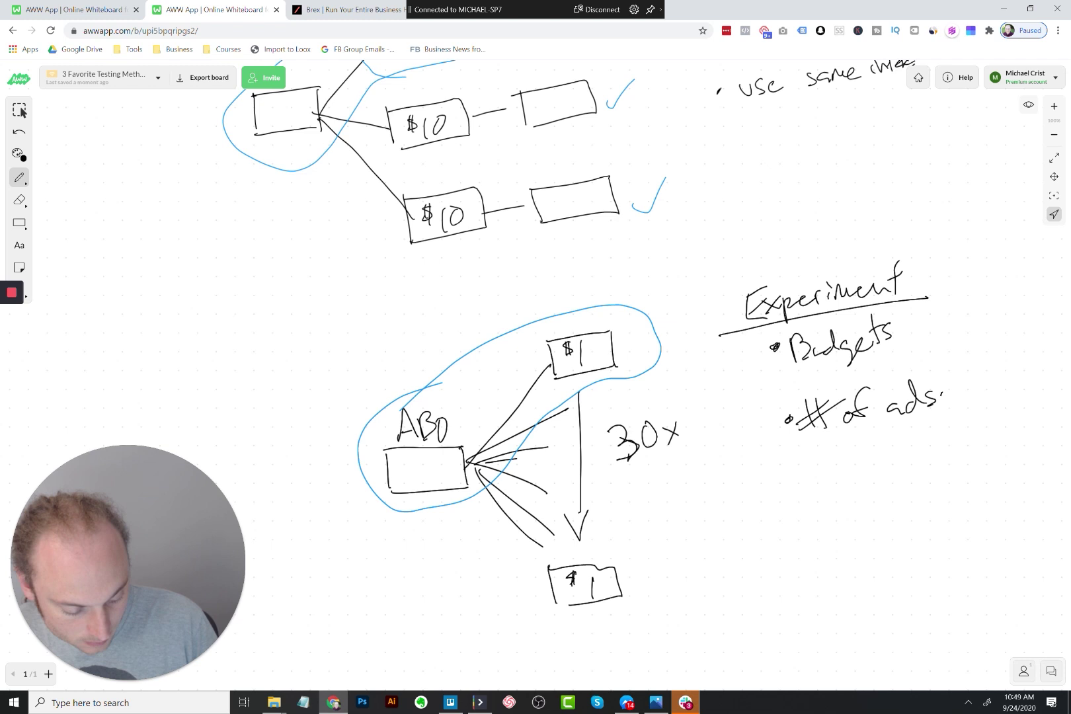
{"action": "left_click_drag", "start_coordinate": [956, 368], "coordinate": [959, 399]}
{"action": "mouse_move", "coordinate": [949, 394]}
{"action": "left_mouse_down"}
{"action": "mouse_move", "coordinate": [978, 378]}
{"action": "mouse_move", "coordinate": [962, 398]}
{"action": "left_mouse_up"}
- Add a third handwritten bullet, "interests", to the Experiment list
{"action": "left_click", "coordinate": [796, 493]}
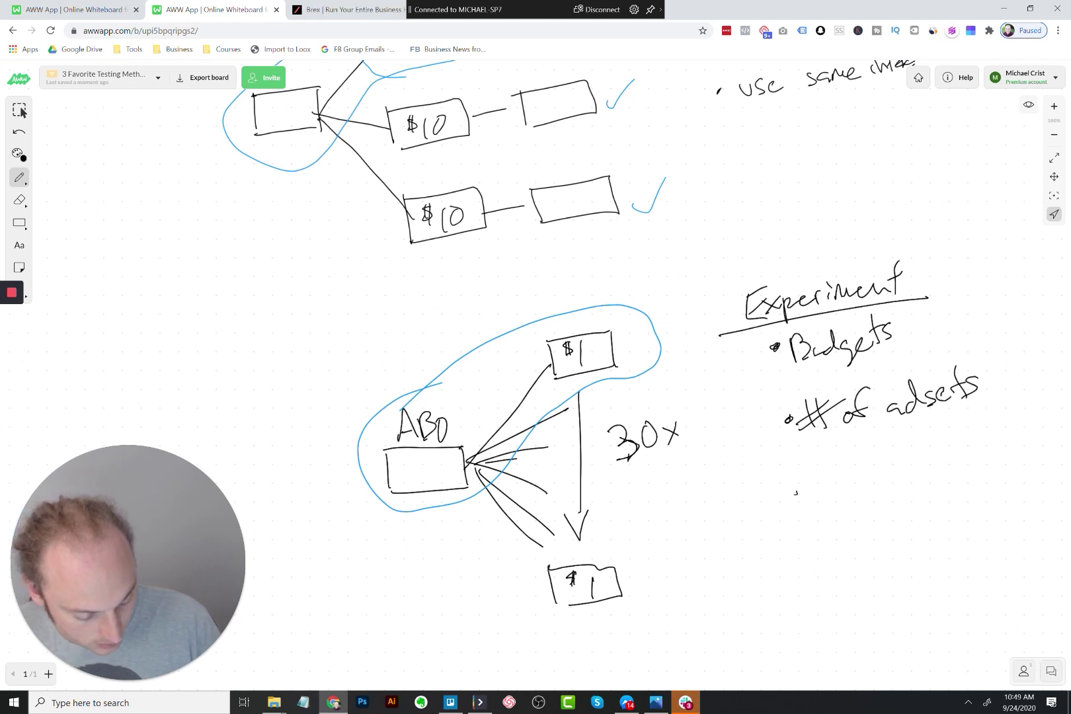
{"action": "left_click_drag", "start_coordinate": [819, 488], "coordinate": [821, 502]}
{"action": "mouse_move", "coordinate": [824, 481]}
{"action": "left_mouse_down"}
{"action": "mouse_move", "coordinate": [827, 499]}
{"action": "mouse_move", "coordinate": [884, 470]}
{"action": "mouse_move", "coordinate": [895, 477]}
{"action": "left_mouse_up"}
{"action": "mouse_move", "coordinate": [906, 460]}
{"action": "left_mouse_down"}
{"action": "mouse_move", "coordinate": [896, 478]}
{"action": "mouse_move", "coordinate": [914, 473]}
{"action": "left_mouse_up"}
{"action": "mouse_move", "coordinate": [904, 463]}
{"action": "left_mouse_down"}
{"action": "mouse_move", "coordinate": [926, 455]}
{"action": "mouse_move", "coordinate": [925, 470]}
{"action": "left_mouse_up"}
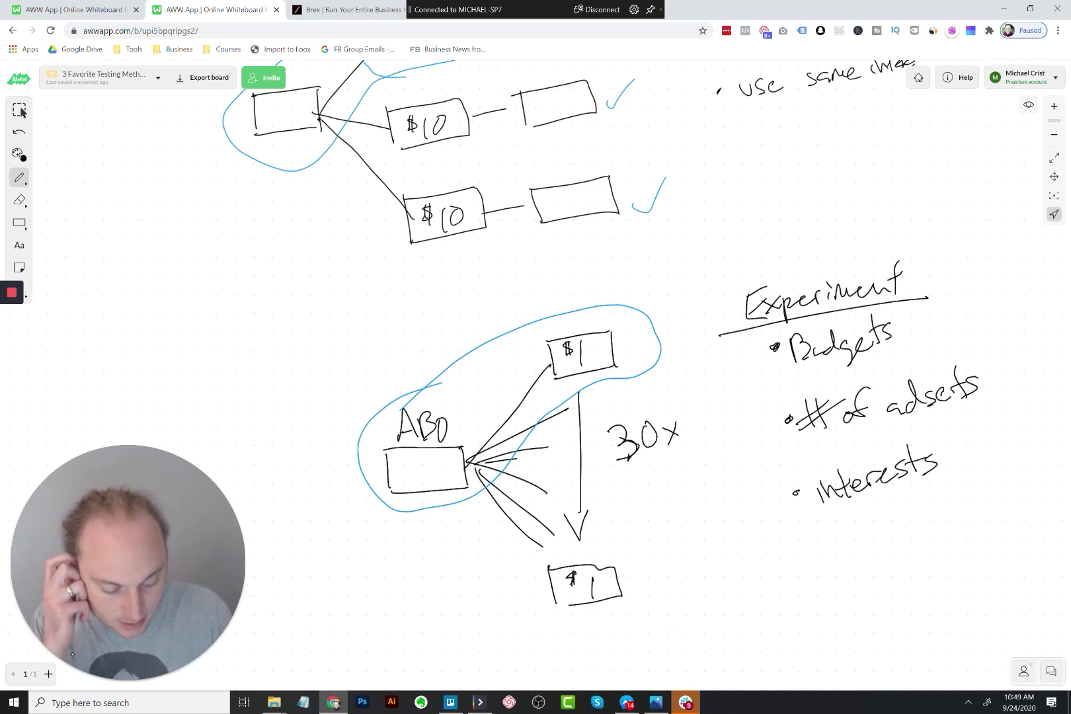
- Draw a large black check mark to the right of both the CBO diagram and the $10 ABO diagram
{"action": "left_click", "coordinate": [1054, 157]}
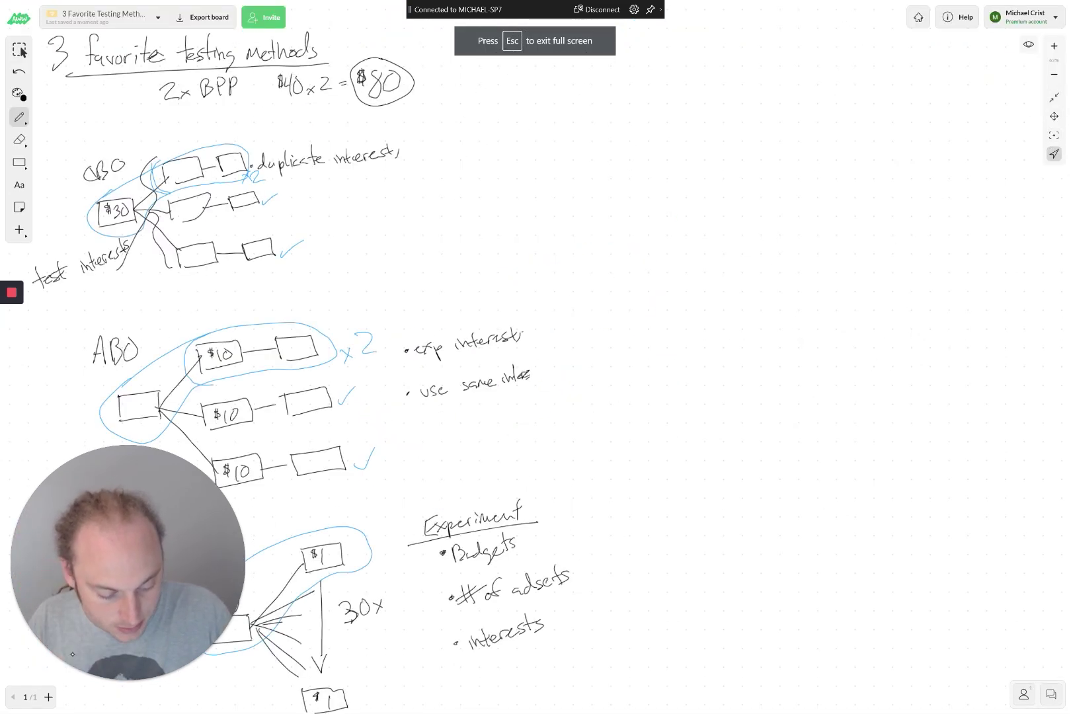
{"action": "key", "text": "Escape"}
{"action": "left_click", "coordinate": [1054, 135]}
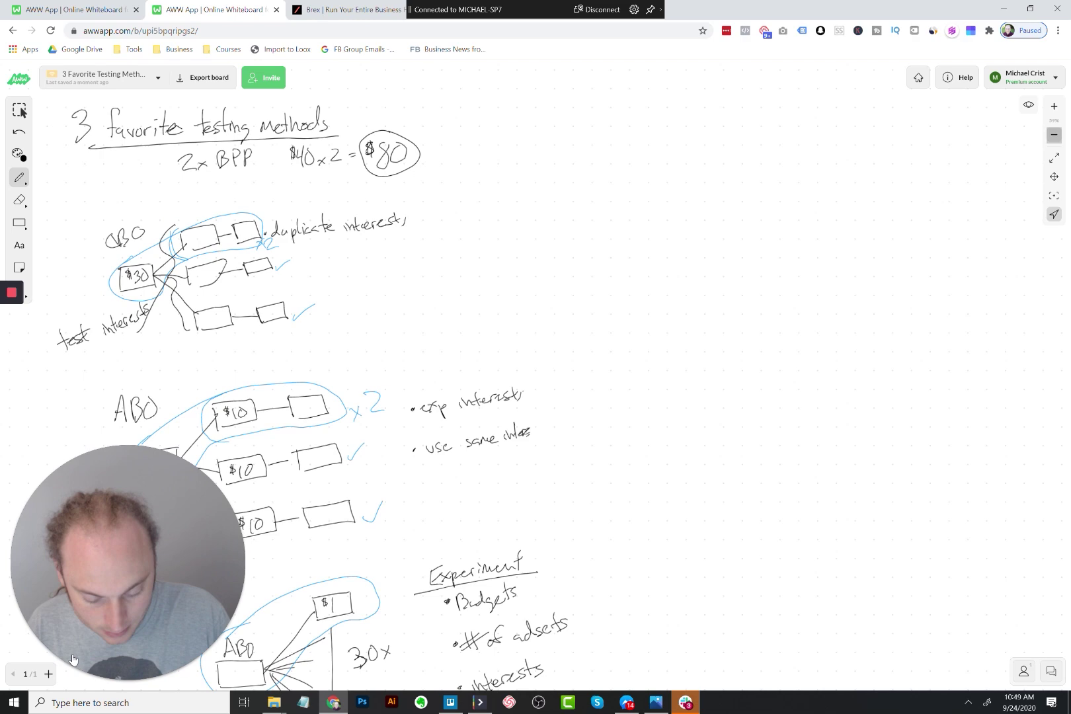
{"action": "left_click", "coordinate": [1053, 135]}
{"action": "left_click", "coordinate": [1053, 135]}
{"action": "left_click", "coordinate": [1054, 135]}
{"action": "left_click", "coordinate": [1053, 177]}
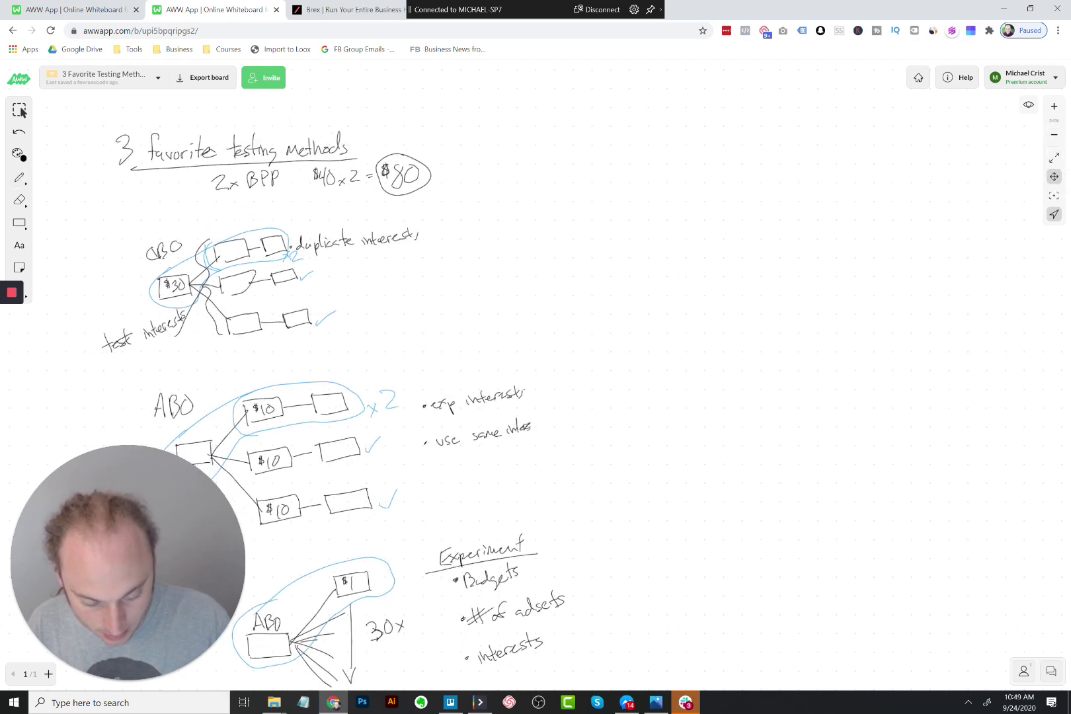
{"action": "mouse_move", "coordinate": [462, 370]}
{"action": "left_mouse_down"}
{"action": "mouse_move", "coordinate": [574, 320]}
{"action": "mouse_move", "coordinate": [647, 335]}
{"action": "left_mouse_up"}
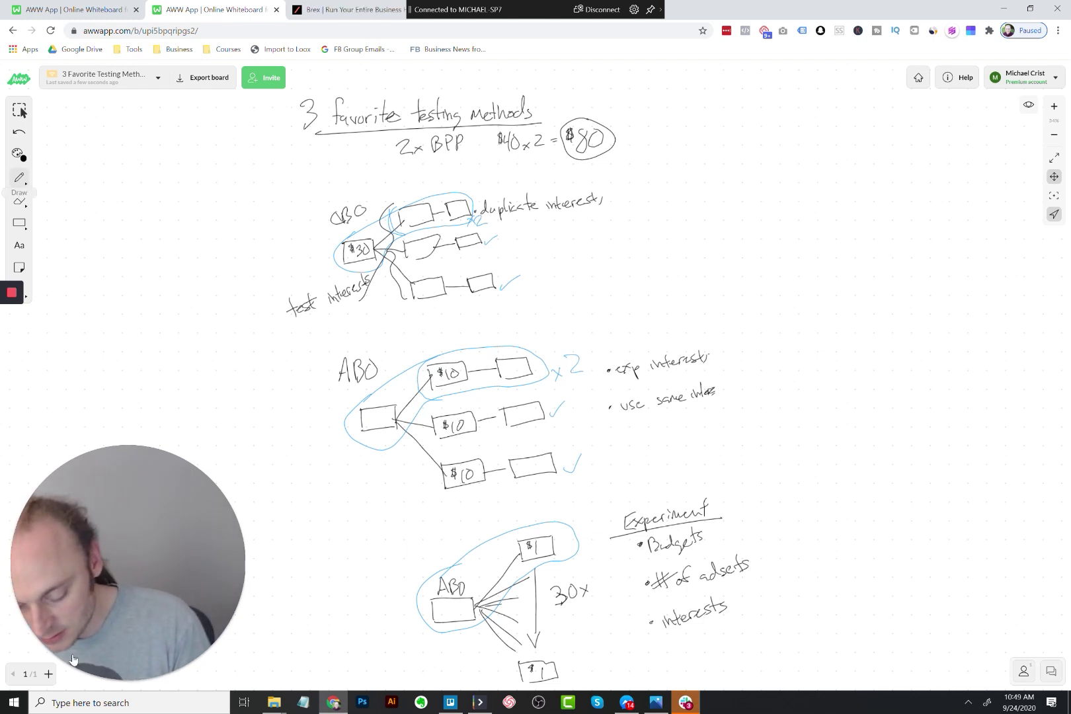
{"action": "left_click", "coordinate": [19, 178]}
{"action": "left_click_drag", "start_coordinate": [682, 224], "coordinate": [766, 169]}
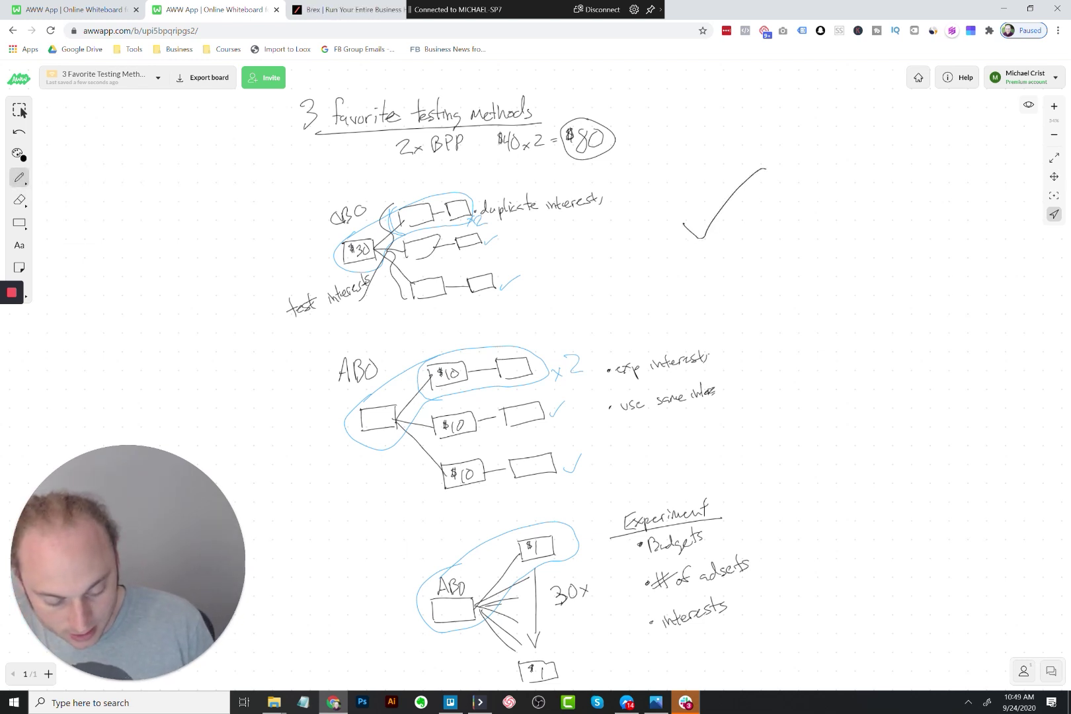
{"action": "left_click_drag", "start_coordinate": [766, 360], "coordinate": [874, 293]}
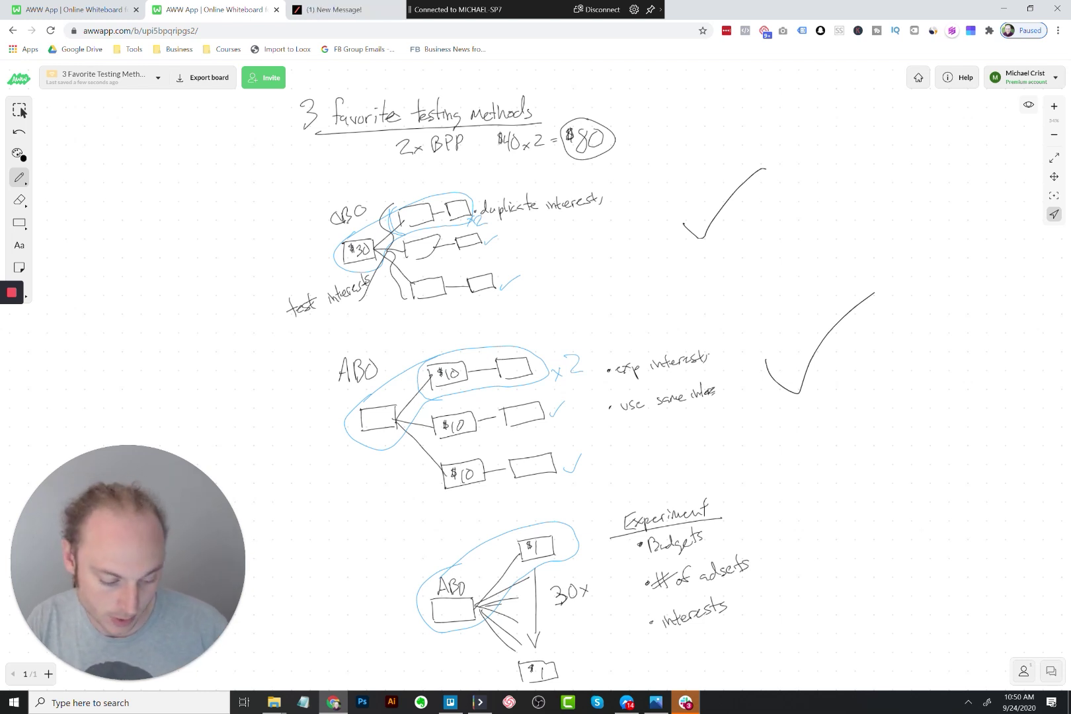
- In the empty board area to the right of the check marks, handwrite "Analyzing" in black and underline it
{"action": "left_click", "coordinate": [1053, 176]}
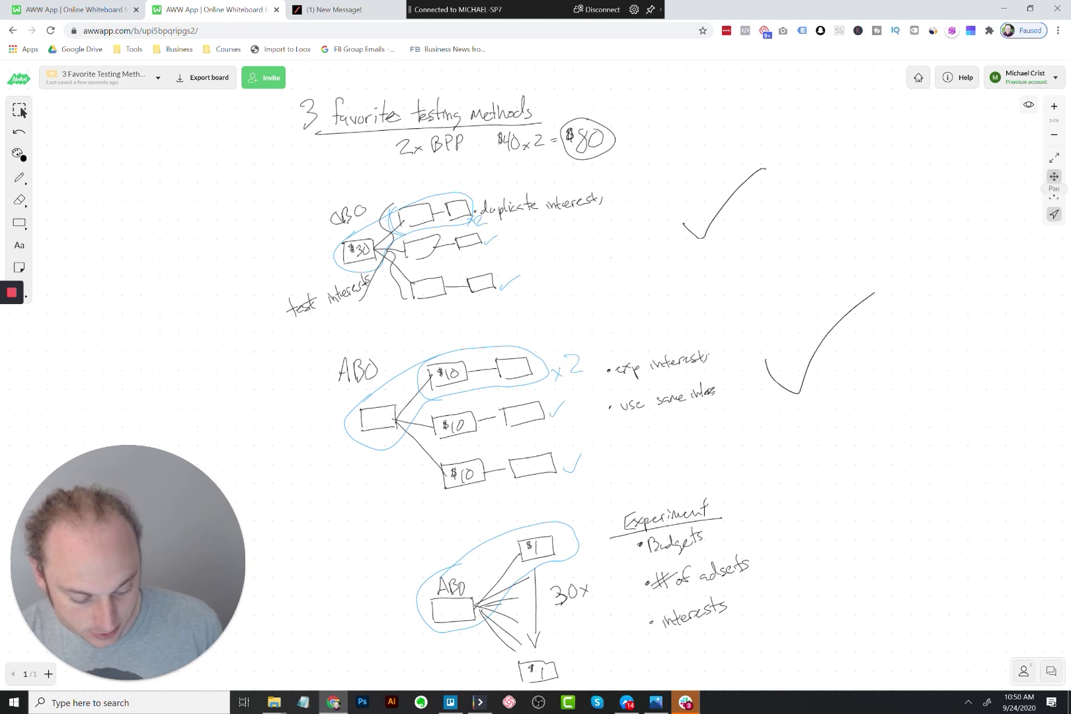
{"action": "left_click_drag", "start_coordinate": [727, 370], "coordinate": [419, 371]}
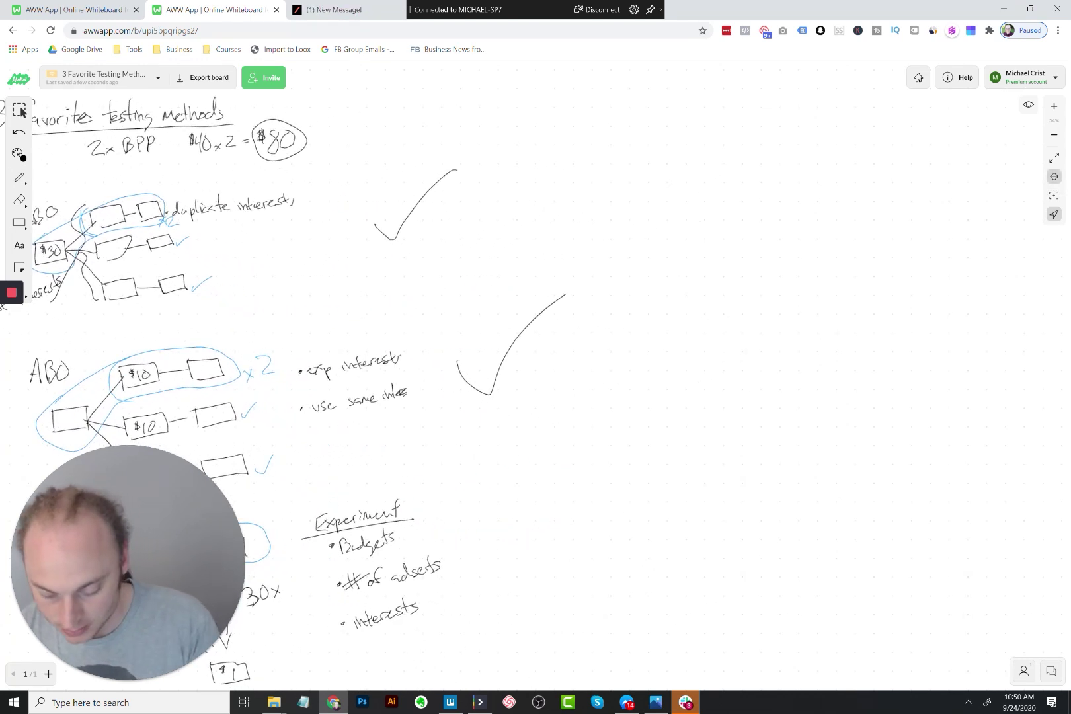
{"action": "left_click", "coordinate": [19, 177]}
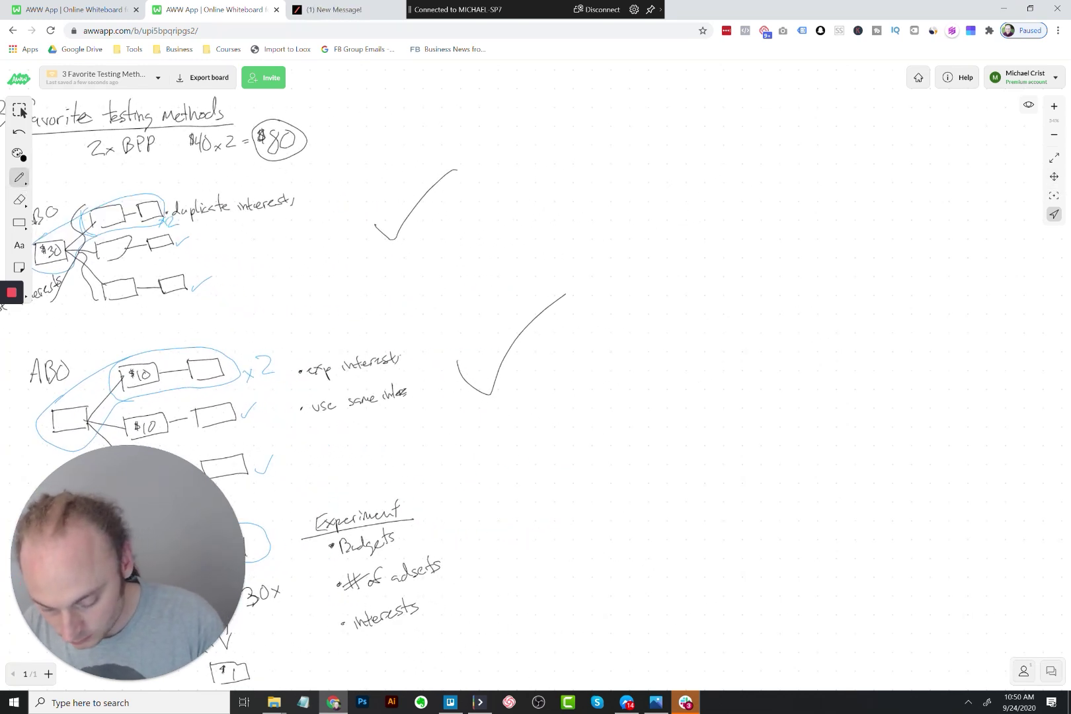
{"action": "left_click", "coordinate": [1053, 107]}
{"action": "left_click", "coordinate": [1053, 106]}
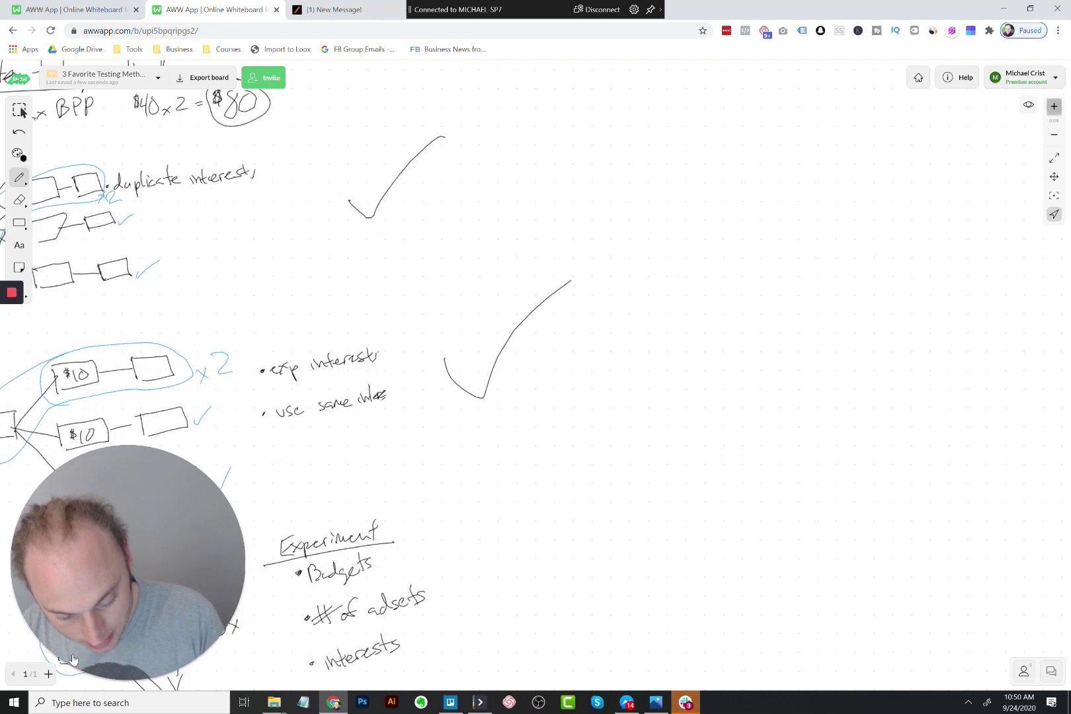
{"action": "left_click", "coordinate": [1054, 107]}
{"action": "left_click", "coordinate": [1053, 106]}
{"action": "left_click", "coordinate": [1053, 106]}
{"action": "left_click", "coordinate": [1054, 107]}
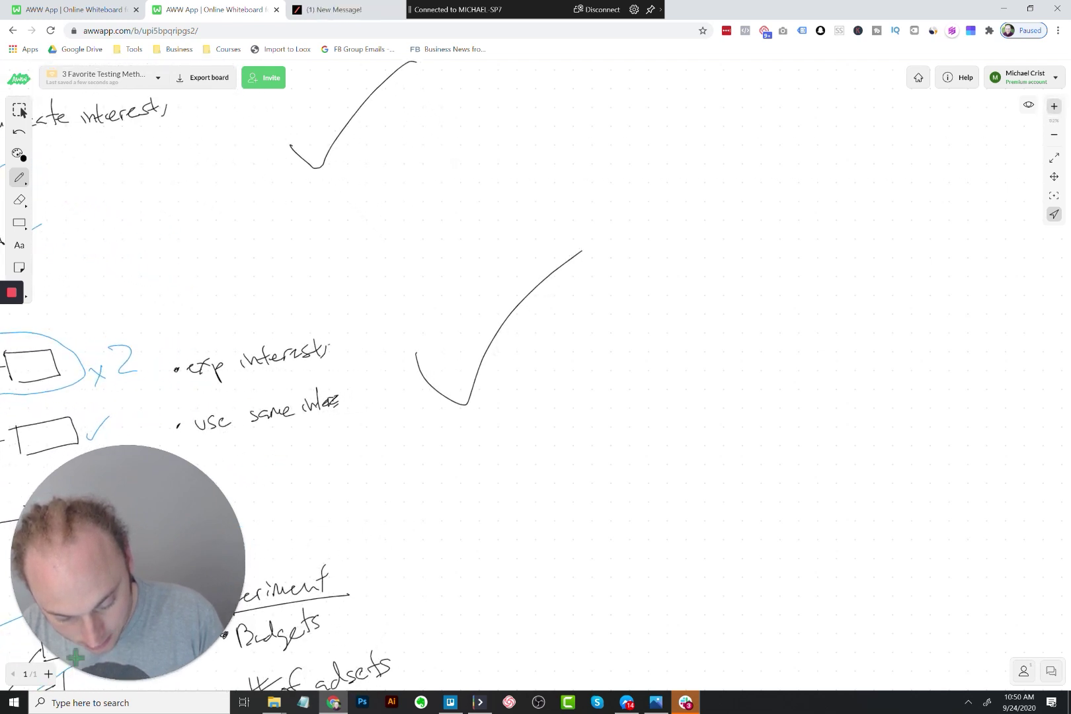
{"action": "left_click", "coordinate": [1054, 107]}
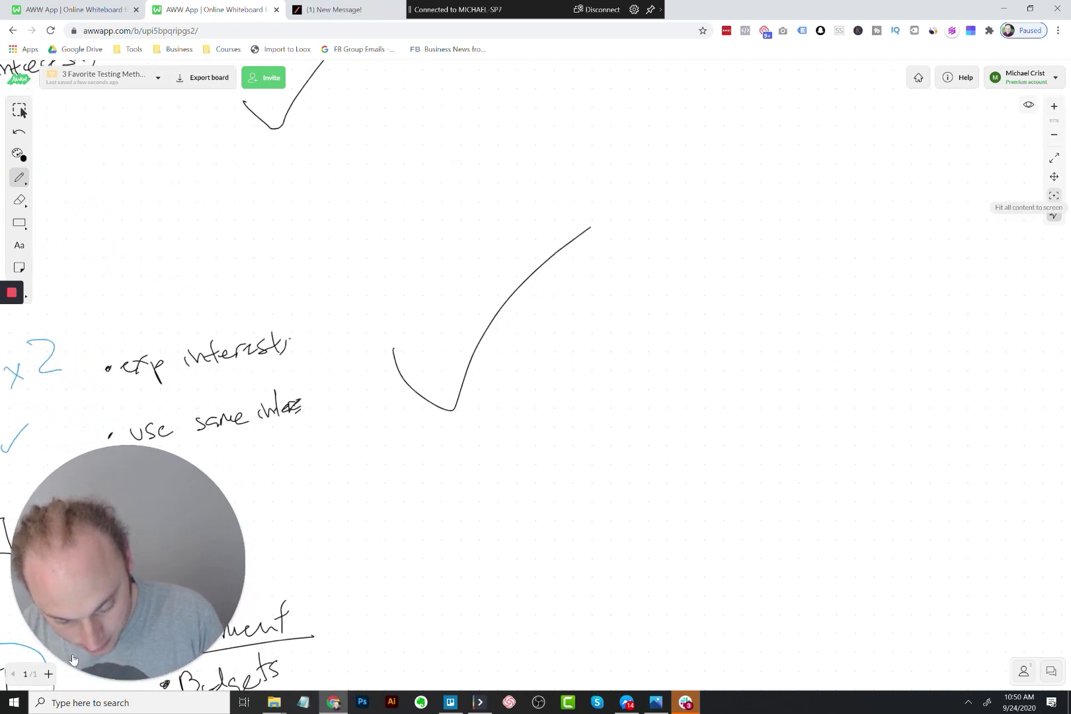
{"action": "left_click", "coordinate": [1053, 176]}
{"action": "mouse_move", "coordinate": [694, 284]}
{"action": "left_mouse_down"}
{"action": "mouse_move", "coordinate": [489, 442]}
{"action": "mouse_move", "coordinate": [342, 523]}
{"action": "left_mouse_up"}
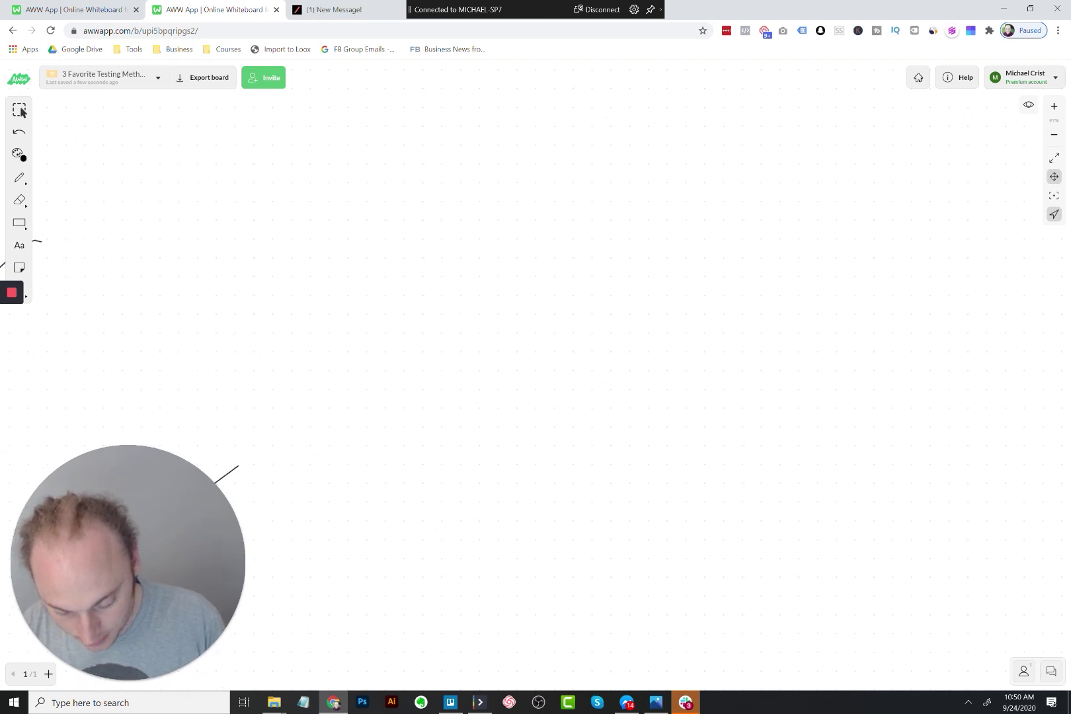
{"action": "left_click", "coordinate": [19, 177]}
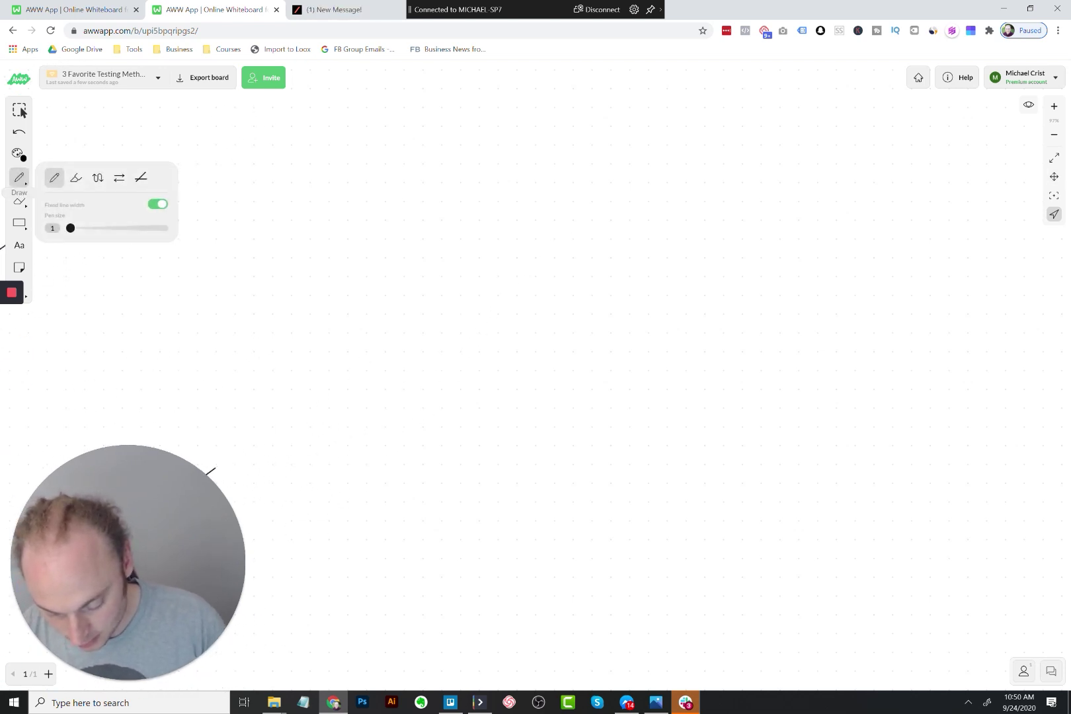
{"action": "mouse_move", "coordinate": [383, 220]}
{"action": "left_mouse_down"}
{"action": "mouse_move", "coordinate": [410, 216]}
{"action": "mouse_move", "coordinate": [415, 192]}
{"action": "mouse_move", "coordinate": [434, 213]}
{"action": "left_mouse_up"}
{"action": "left_click_drag", "start_coordinate": [444, 196], "coordinate": [454, 214]}
{"action": "left_click_drag", "start_coordinate": [461, 163], "coordinate": [473, 245]}
{"action": "mouse_move", "coordinate": [493, 191]}
{"action": "left_mouse_down"}
{"action": "mouse_move", "coordinate": [544, 209]}
{"action": "mouse_move", "coordinate": [547, 226]}
{"action": "mouse_move", "coordinate": [496, 192]}
{"action": "mouse_move", "coordinate": [517, 211]}
{"action": "left_mouse_up"}
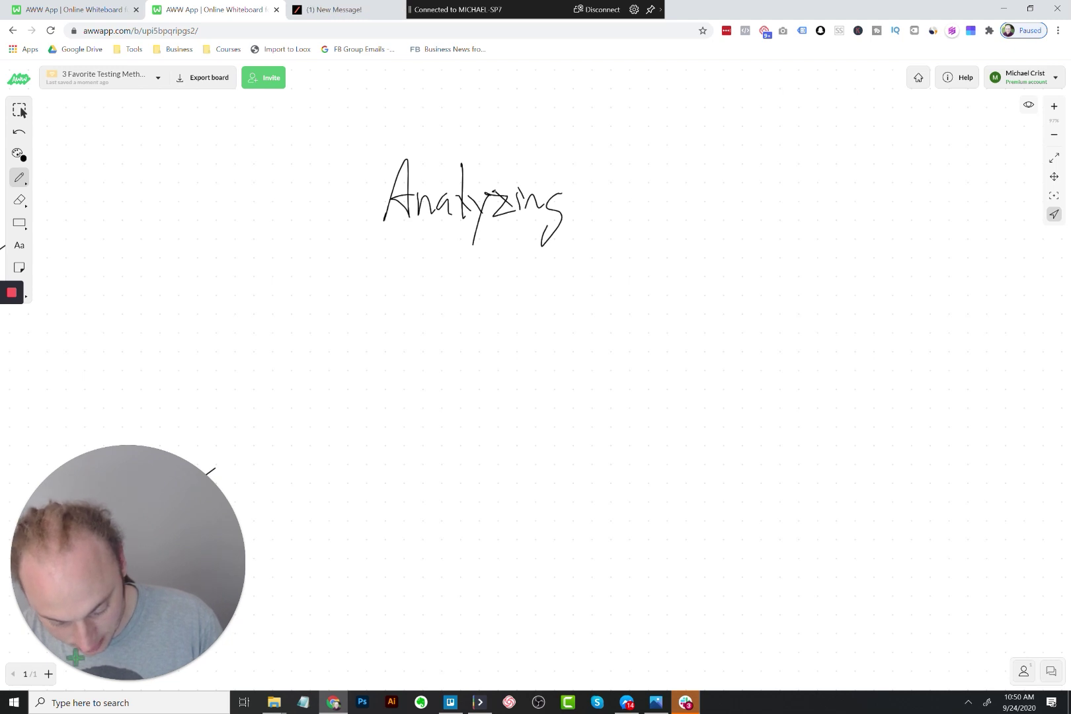
{"action": "left_click_drag", "start_coordinate": [357, 237], "coordinate": [591, 235]}
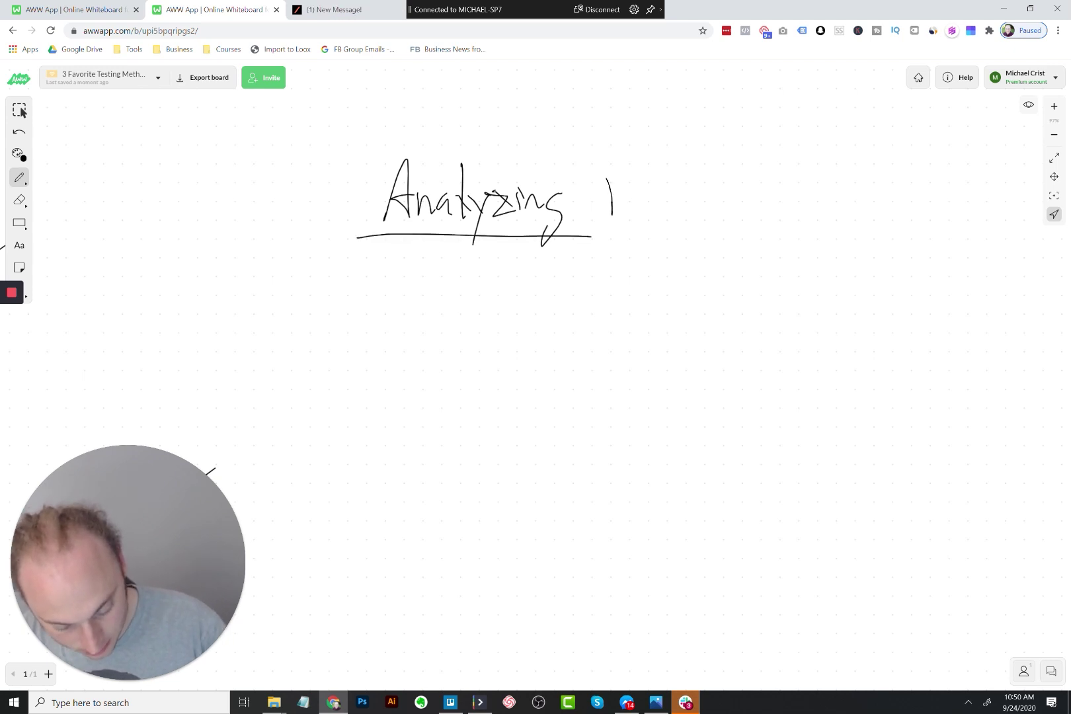
- Complete the heading as "Analyzing Results" by handwriting "Results" and extending the underline beneath it
{"action": "mouse_move", "coordinate": [608, 173]}
{"action": "left_mouse_down"}
{"action": "mouse_move", "coordinate": [647, 212]}
{"action": "mouse_move", "coordinate": [701, 211]}
{"action": "left_mouse_up"}
{"action": "mouse_move", "coordinate": [713, 175]}
{"action": "left_mouse_down"}
{"action": "mouse_move", "coordinate": [712, 211]}
{"action": "mouse_move", "coordinate": [727, 213]}
{"action": "left_mouse_up"}
{"action": "left_click_drag", "start_coordinate": [571, 235], "coordinate": [747, 225]}
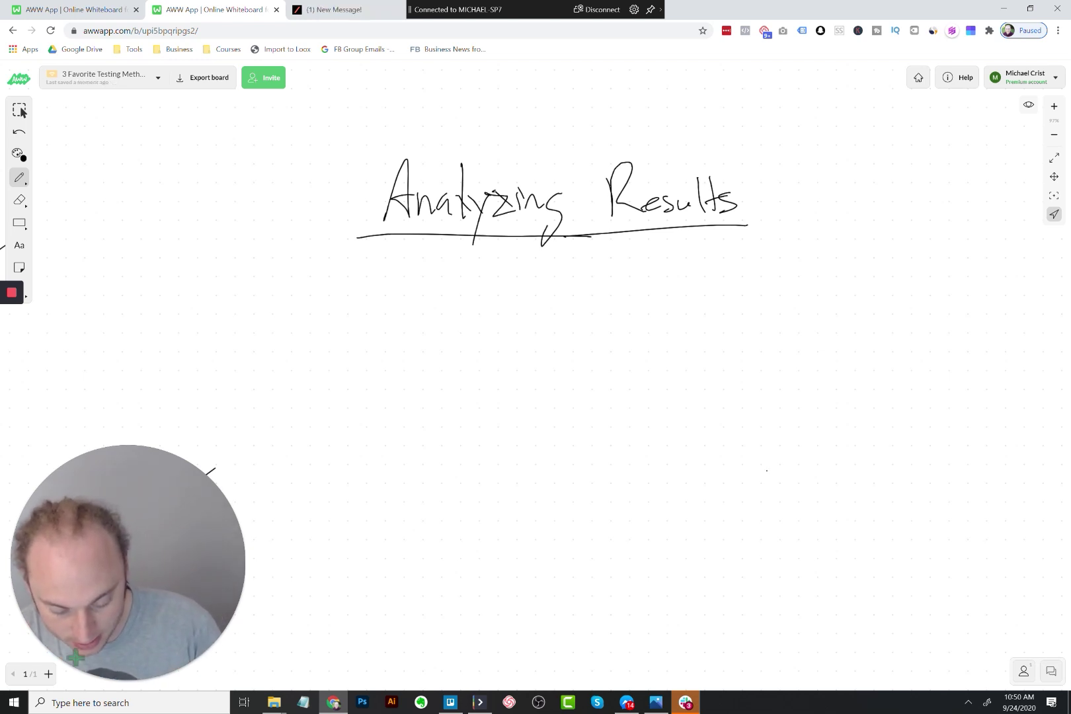
- Handwrite the first rule, "If 0 purchases, then new product", below the "Analyzing Results" heading
{"action": "left_click_drag", "start_coordinate": [392, 264], "coordinate": [396, 301]}
{"action": "left_click_drag", "start_coordinate": [420, 255], "coordinate": [403, 300]}
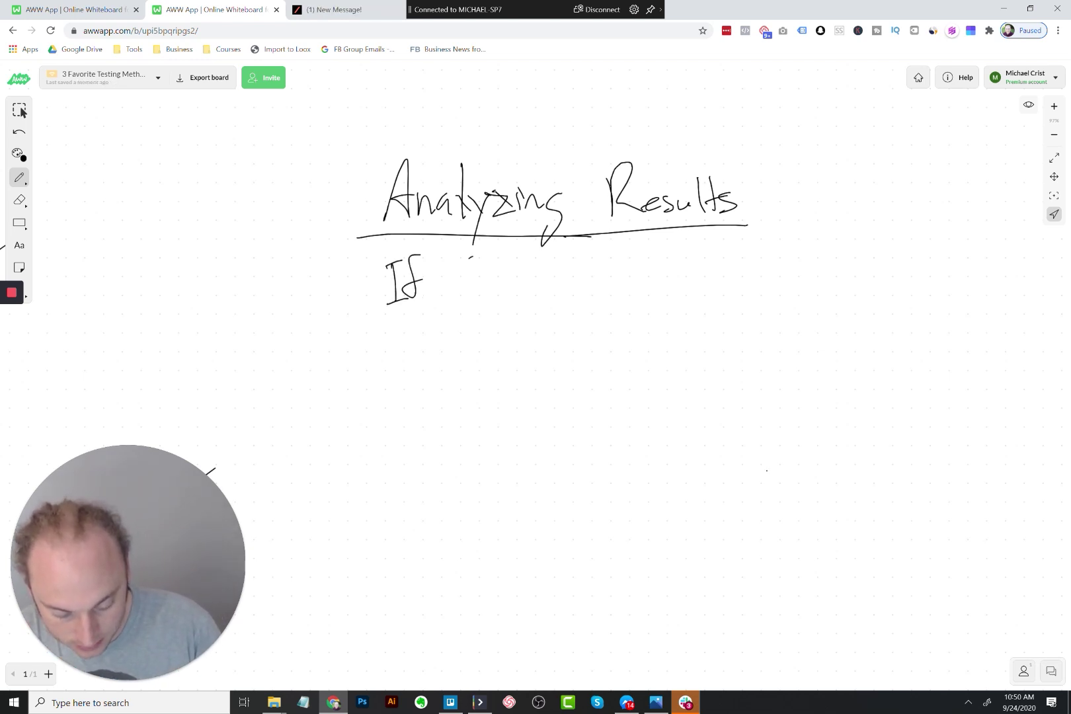
{"action": "left_click_drag", "start_coordinate": [471, 257], "coordinate": [474, 254]}
{"action": "mouse_move", "coordinate": [527, 285]}
{"action": "left_mouse_down"}
{"action": "mouse_move", "coordinate": [537, 315]}
{"action": "mouse_move", "coordinate": [534, 299]}
{"action": "left_mouse_up"}
{"action": "left_click_drag", "start_coordinate": [545, 283], "coordinate": [608, 289]}
{"action": "mouse_move", "coordinate": [624, 277]}
{"action": "left_mouse_down"}
{"action": "mouse_move", "coordinate": [626, 288]}
{"action": "mouse_move", "coordinate": [687, 292]}
{"action": "left_mouse_up"}
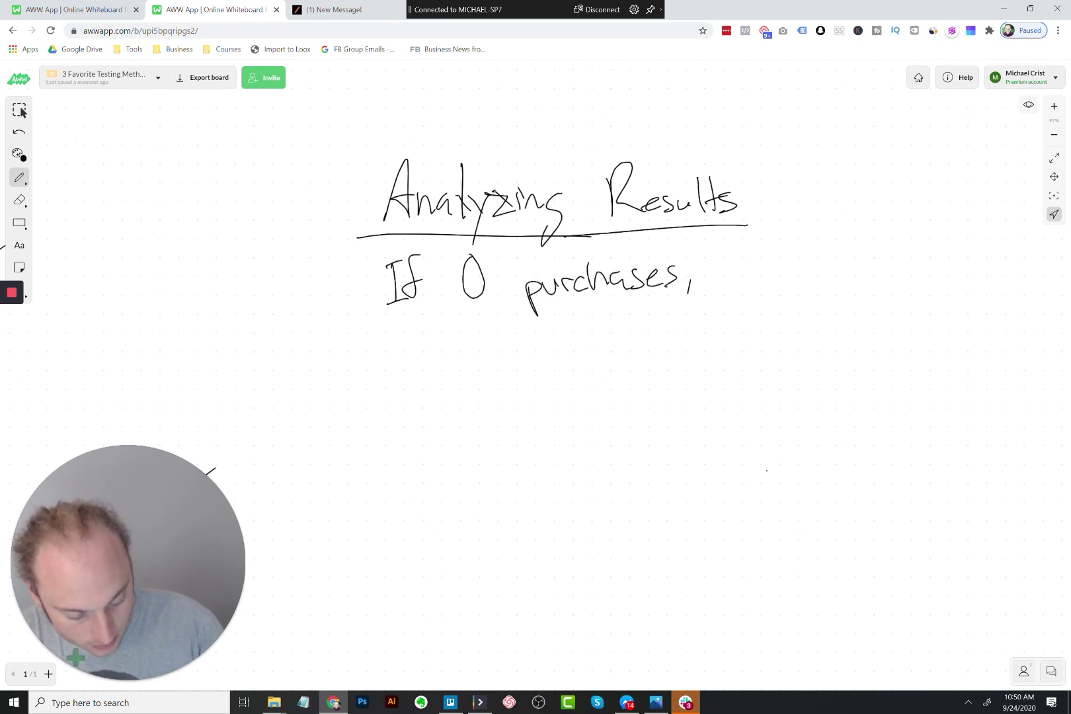
{"action": "left_click_drag", "start_coordinate": [718, 249], "coordinate": [716, 284]}
{"action": "mouse_move", "coordinate": [713, 264]}
{"action": "left_mouse_down"}
{"action": "mouse_move", "coordinate": [731, 259]}
{"action": "mouse_move", "coordinate": [760, 283]}
{"action": "left_mouse_up"}
{"action": "mouse_move", "coordinate": [761, 270]}
{"action": "left_mouse_down"}
{"action": "mouse_move", "coordinate": [787, 282]}
{"action": "mouse_move", "coordinate": [866, 271]}
{"action": "mouse_move", "coordinate": [883, 256]}
{"action": "mouse_move", "coordinate": [949, 259]}
{"action": "left_mouse_up"}
{"action": "mouse_move", "coordinate": [966, 258]}
{"action": "left_mouse_down"}
{"action": "mouse_move", "coordinate": [968, 235]}
{"action": "mouse_move", "coordinate": [989, 259]}
{"action": "mouse_move", "coordinate": [1006, 258]}
{"action": "left_mouse_up"}
{"action": "mouse_move", "coordinate": [1005, 248]}
{"action": "left_mouse_down"}
{"action": "mouse_move", "coordinate": [1019, 246]}
{"action": "mouse_move", "coordinate": [1018, 261]}
{"action": "left_mouse_up"}
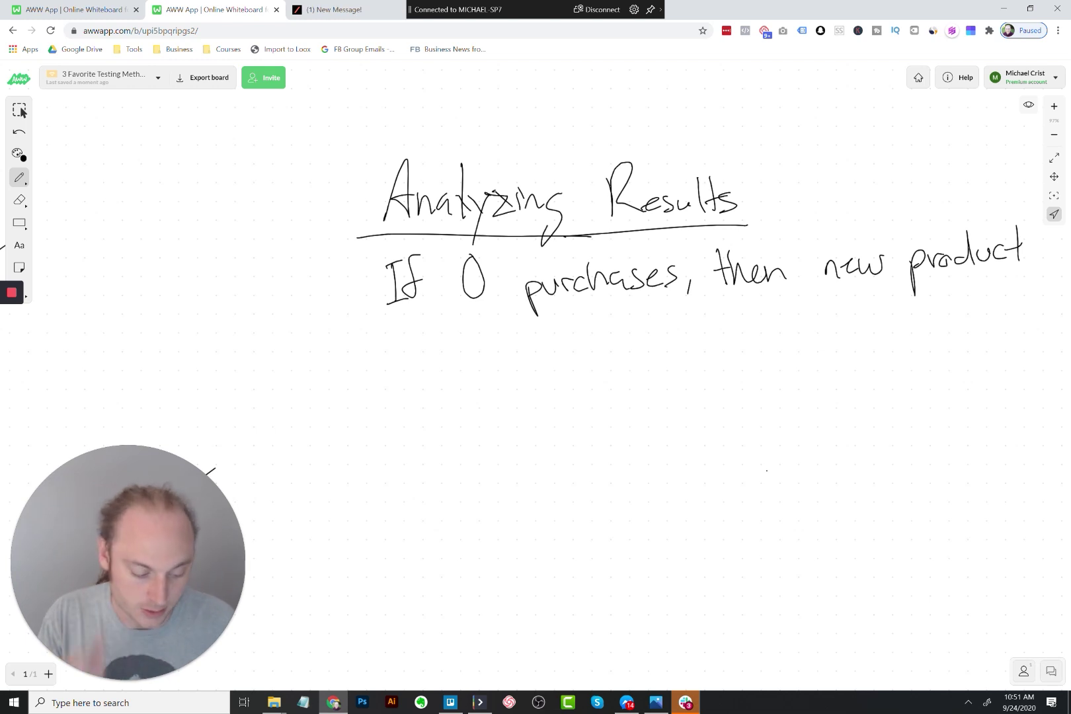
- Handwrite the second rule, "If >0 purchases, start ramping up", below the first rule
{"action": "left_click", "coordinate": [1053, 176]}
{"action": "left_click_drag", "start_coordinate": [760, 397], "coordinate": [550, 391]}
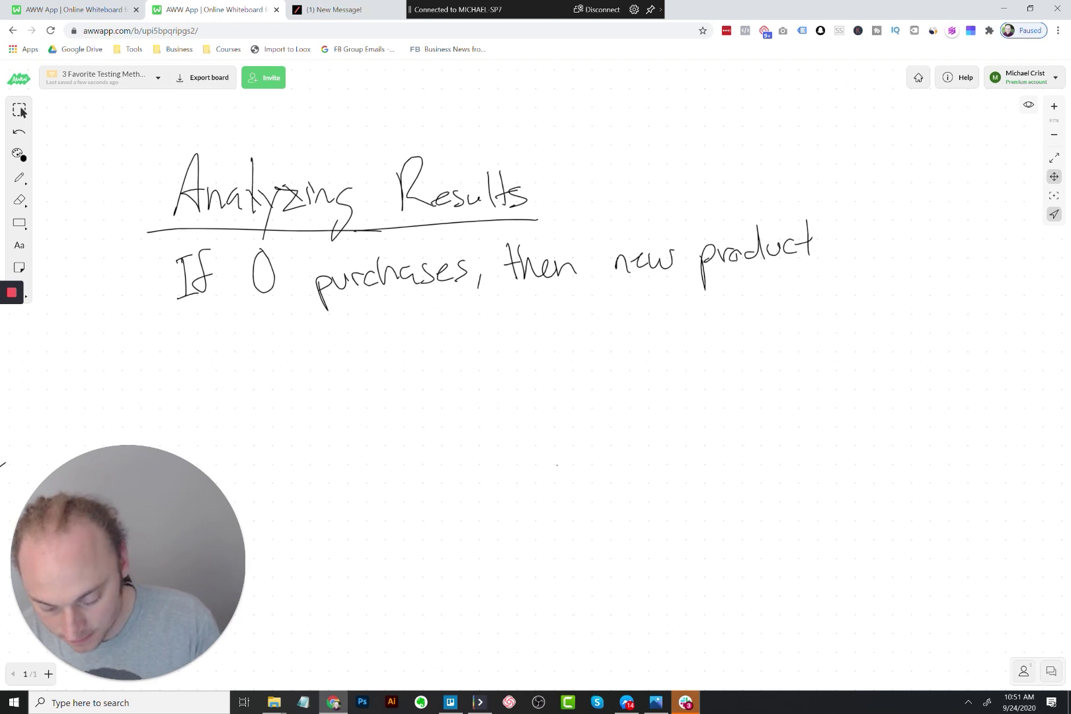
{"action": "left_click", "coordinate": [19, 177]}
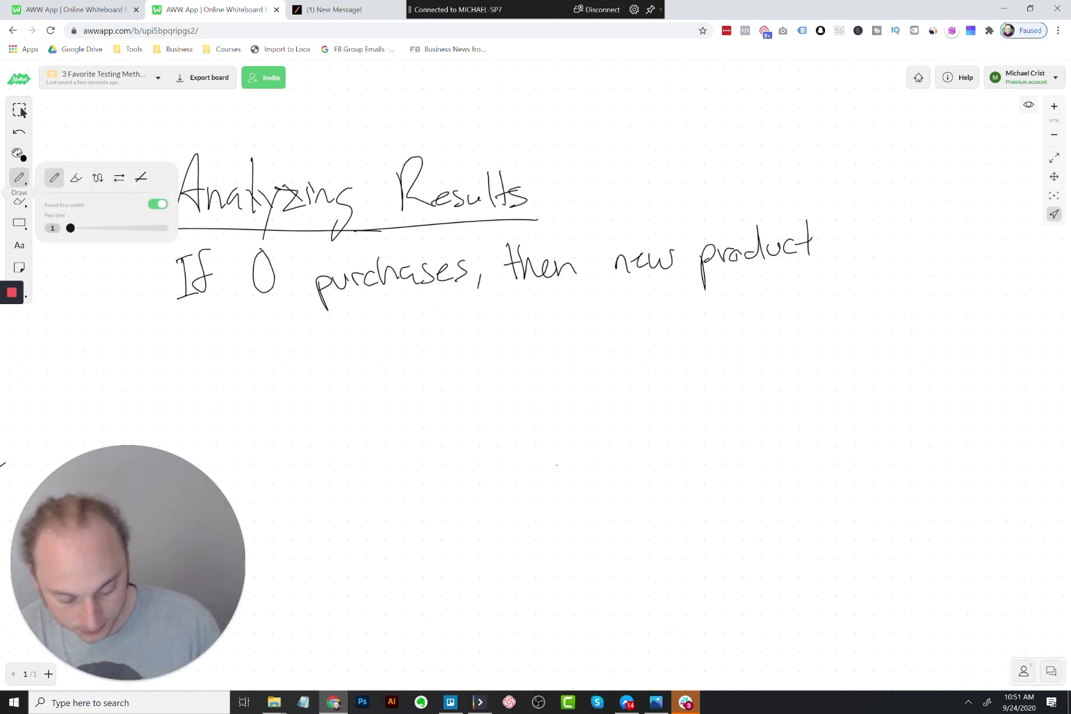
{"action": "mouse_move", "coordinate": [187, 341]}
{"action": "left_mouse_down"}
{"action": "mouse_move", "coordinate": [190, 375]}
{"action": "mouse_move", "coordinate": [194, 340]}
{"action": "left_mouse_up"}
{"action": "left_click_drag", "start_coordinate": [179, 377], "coordinate": [206, 373]}
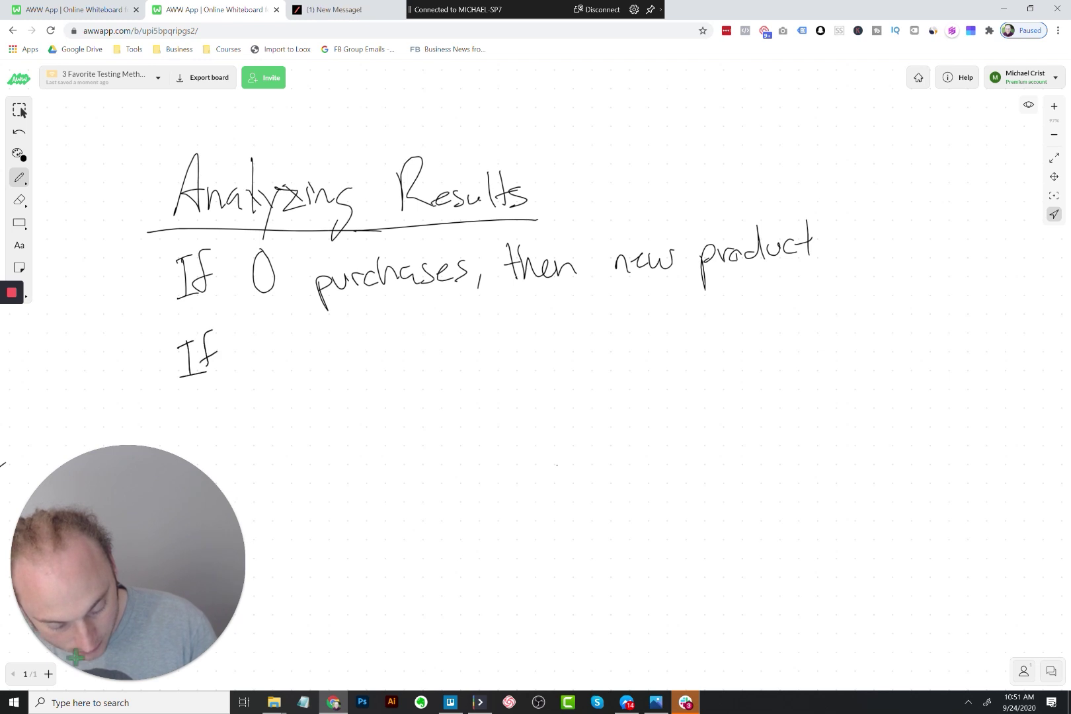
{"action": "mouse_move", "coordinate": [263, 345]}
{"action": "left_mouse_down"}
{"action": "mouse_move", "coordinate": [250, 364]}
{"action": "mouse_move", "coordinate": [282, 339]}
{"action": "mouse_move", "coordinate": [338, 395]}
{"action": "left_mouse_up"}
{"action": "mouse_move", "coordinate": [352, 352]}
{"action": "left_mouse_down"}
{"action": "mouse_move", "coordinate": [426, 360]}
{"action": "mouse_move", "coordinate": [463, 344]}
{"action": "mouse_move", "coordinate": [481, 361]}
{"action": "mouse_move", "coordinate": [539, 353]}
{"action": "left_mouse_up"}
{"action": "mouse_move", "coordinate": [529, 343]}
{"action": "left_mouse_down"}
{"action": "mouse_move", "coordinate": [627, 324]}
{"action": "mouse_move", "coordinate": [685, 359]}
{"action": "mouse_move", "coordinate": [695, 344]}
{"action": "left_mouse_up"}
{"action": "mouse_move", "coordinate": [699, 335]}
{"action": "left_mouse_down"}
{"action": "mouse_move", "coordinate": [702, 344]}
{"action": "mouse_move", "coordinate": [727, 337]}
{"action": "mouse_move", "coordinate": [727, 364]}
{"action": "left_mouse_up"}
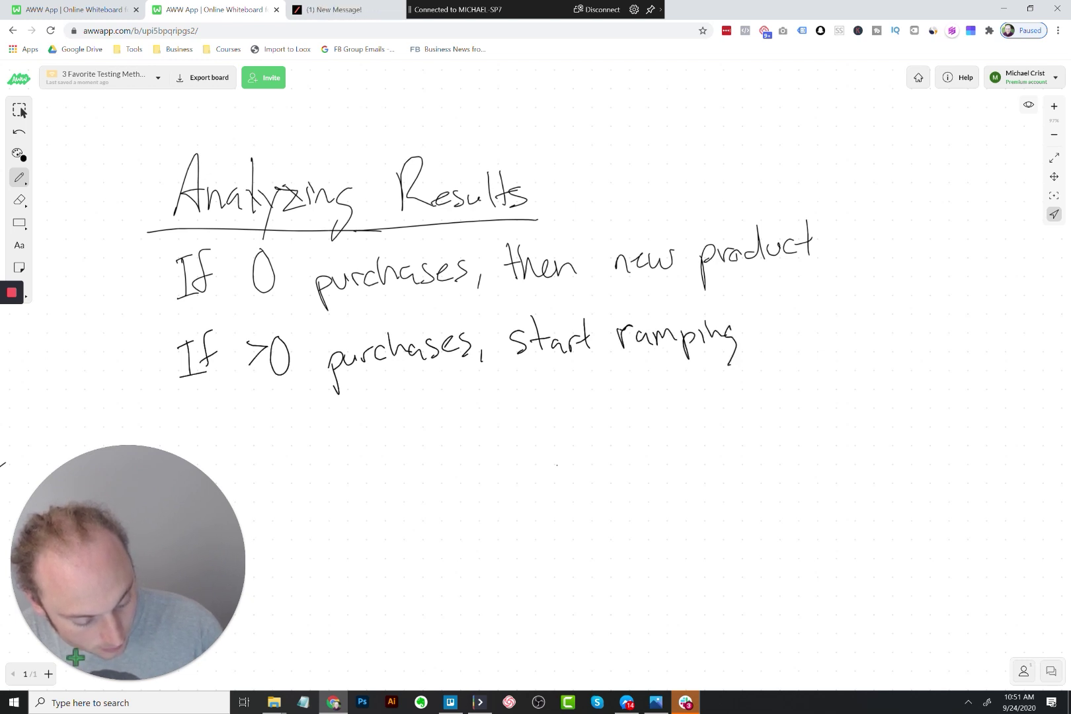
{"action": "mouse_move", "coordinate": [767, 324]}
{"action": "left_mouse_down"}
{"action": "mouse_move", "coordinate": [782, 339]}
{"action": "mouse_move", "coordinate": [797, 330]}
{"action": "left_mouse_up"}
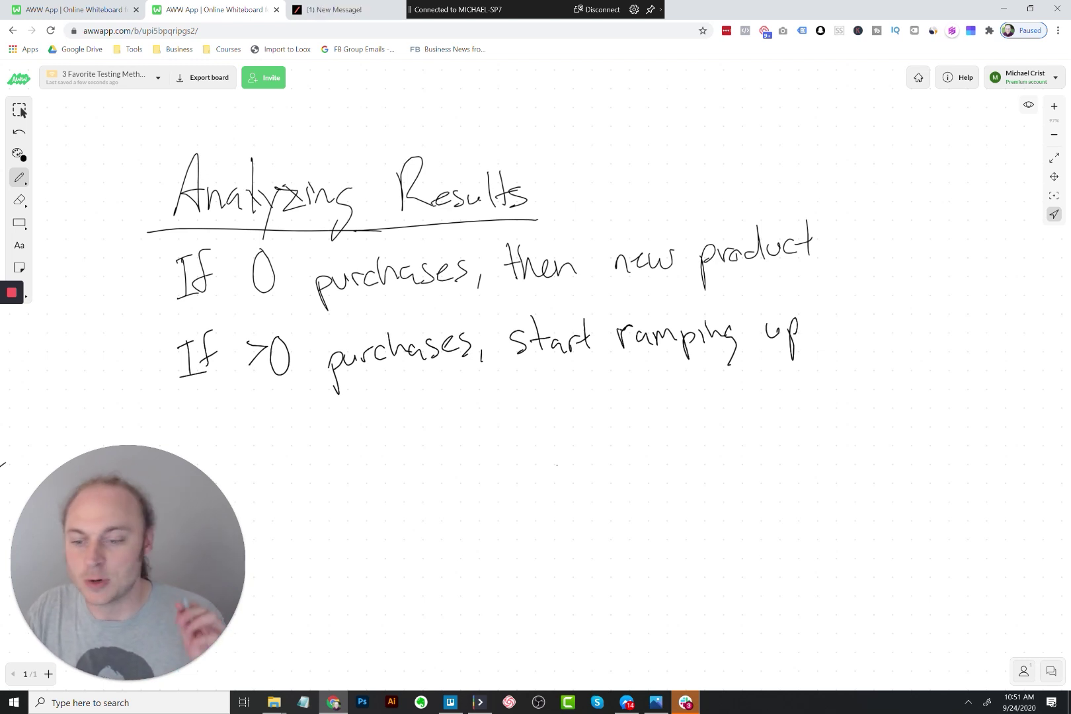
{"action": "mouse_move", "coordinate": [73, 655]}
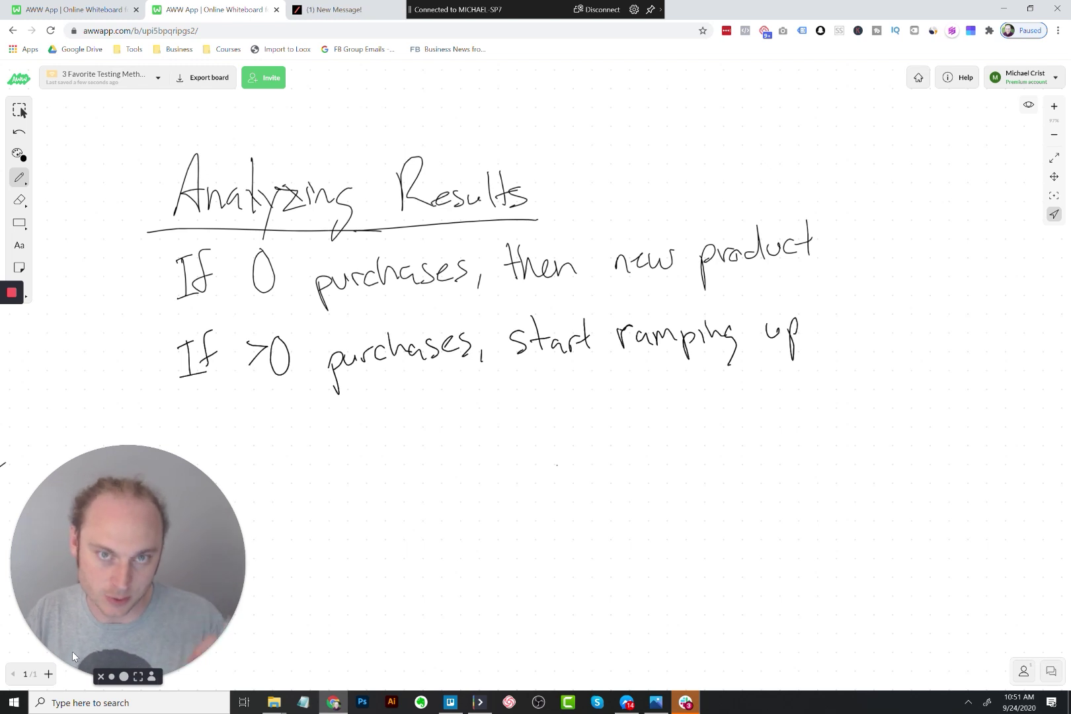